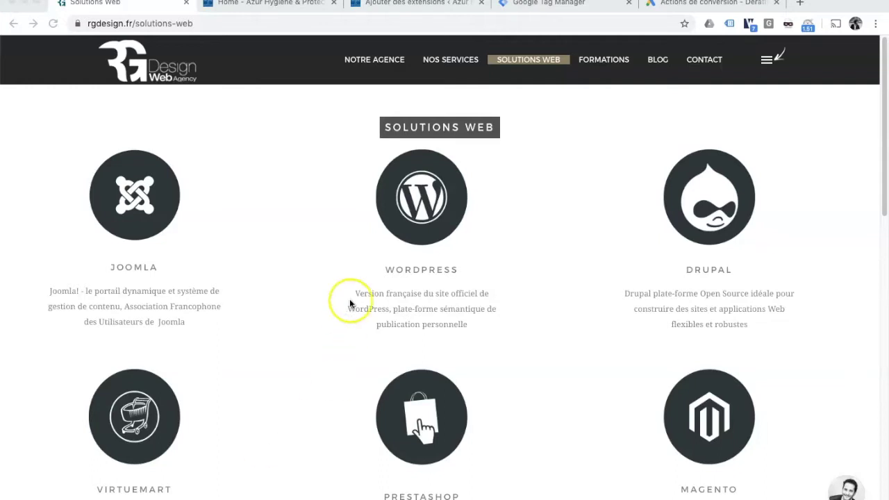
- Switch to the WordPress admin and open the Google Analytics plugin settings, down to the tracking code and Tag Manager options
left_click(379, 4)
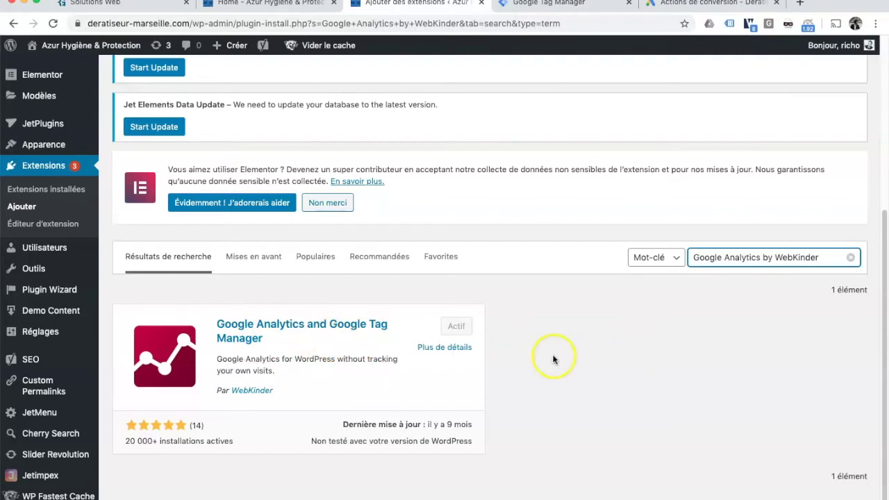
scroll(58, 377, "down", 1)
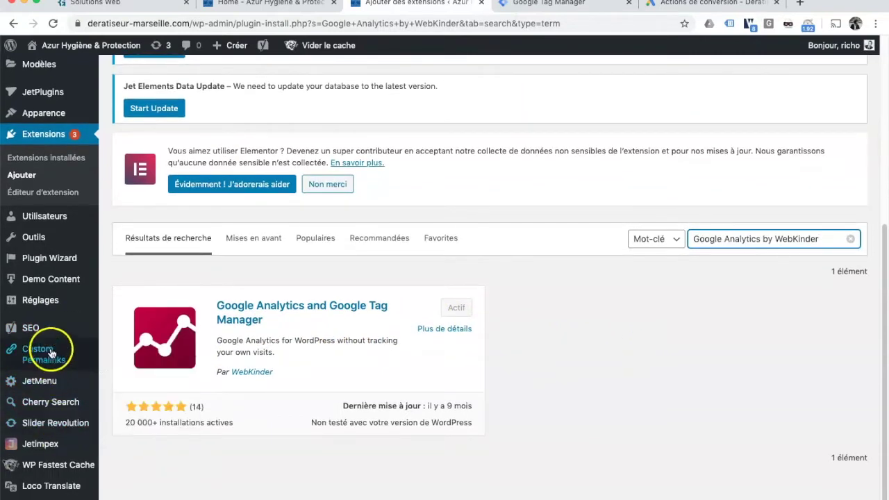
mouse_move(55, 300)
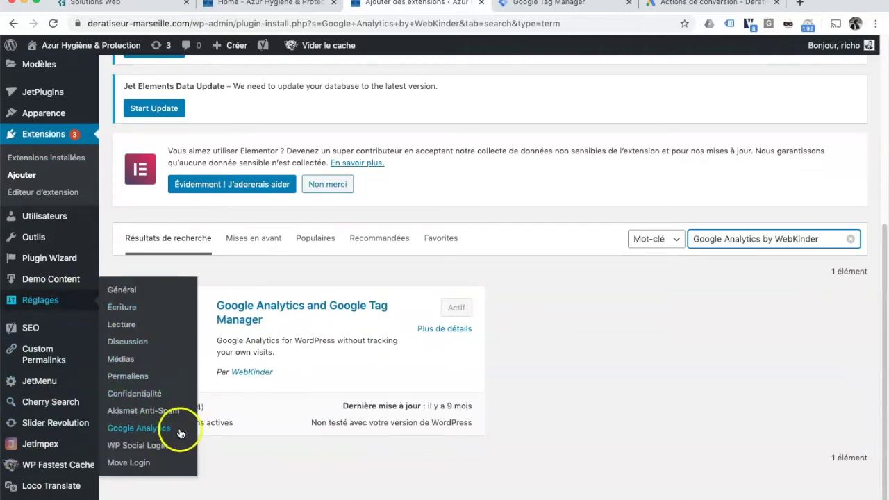
left_click(141, 431)
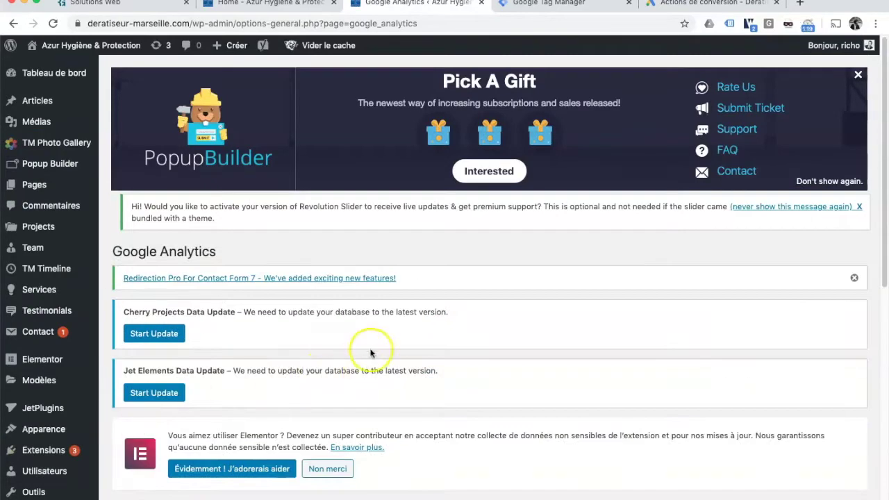
scroll(362, 356, "down", 5)
scroll(370, 346, "down", 1)
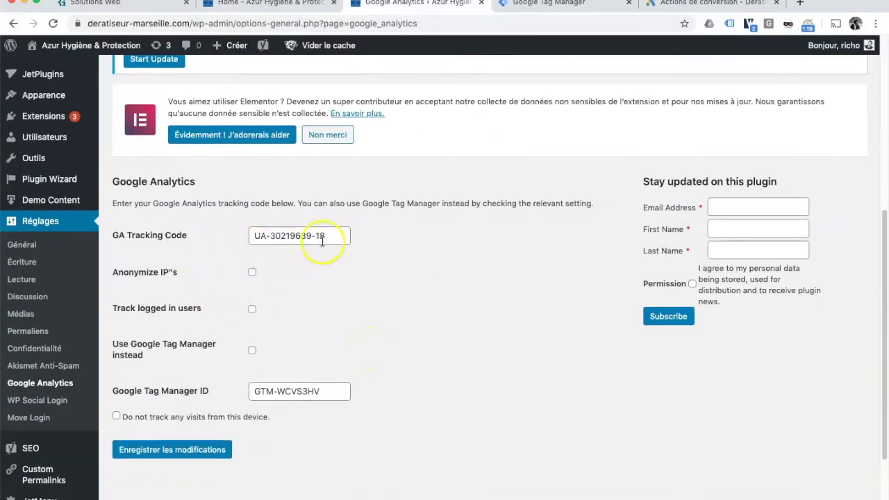
- Highlight the GA tracking code and inspect the tags on the site's homepage with Google Tag Assistant
left_click_drag(337, 235, 255, 231)
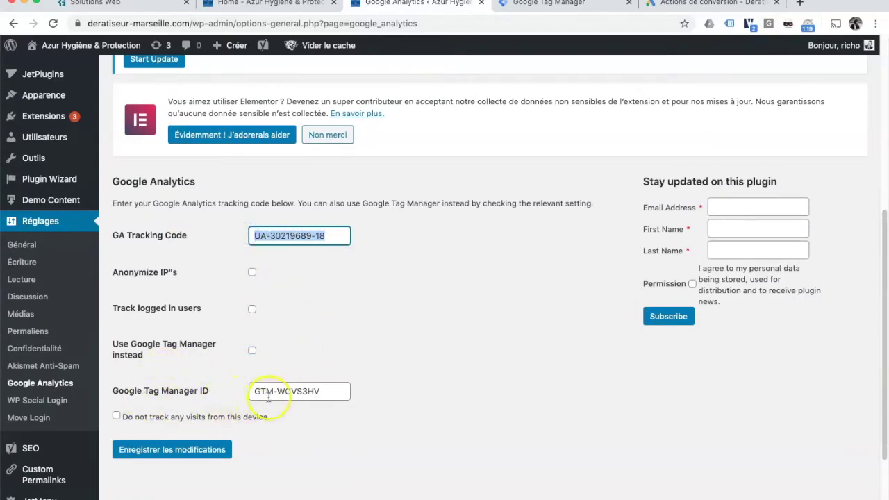
left_click(277, 4)
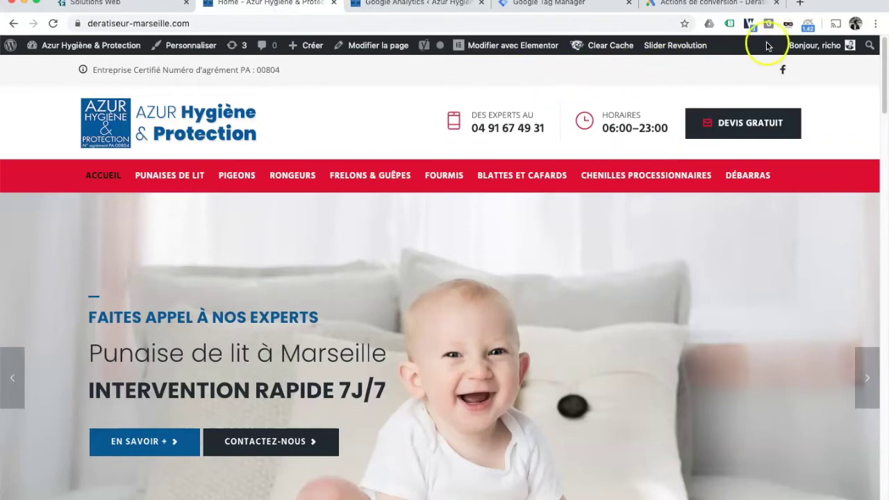
left_click(729, 23)
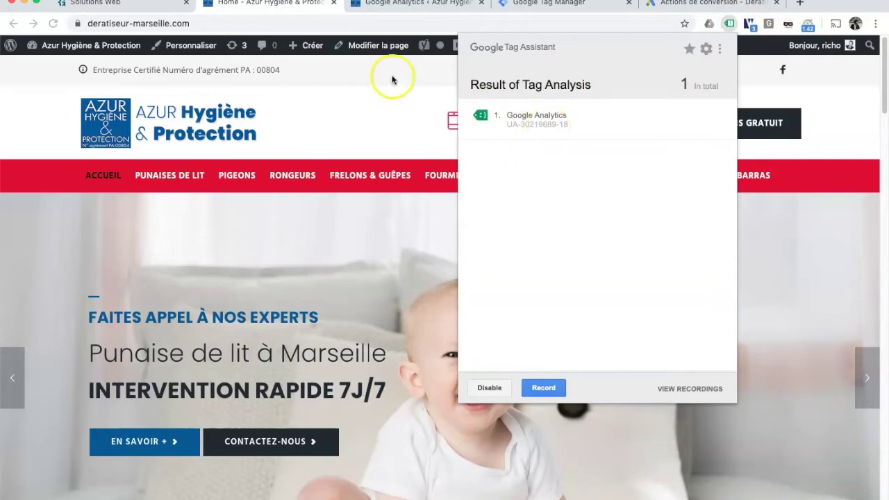
- Enable "Use Google Tag Manager instead" in the WordPress Google Analytics settings and save the changes
left_click(370, 5)
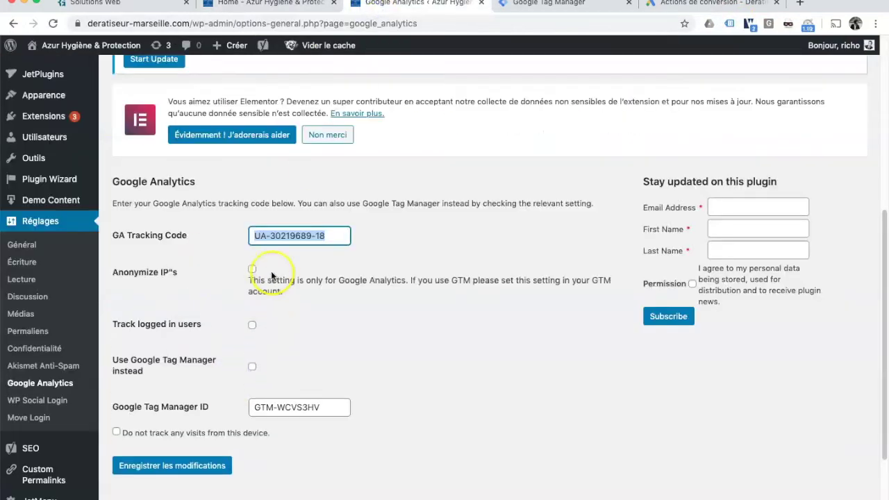
left_click(252, 350)
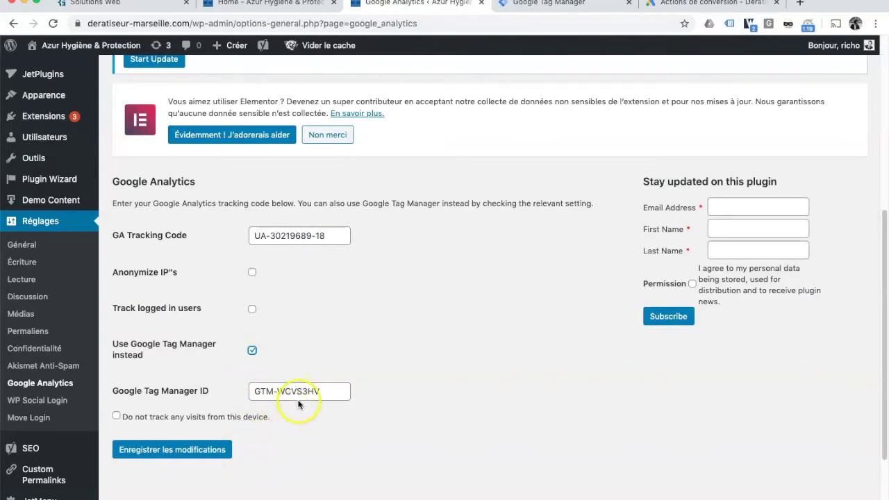
left_click(209, 453)
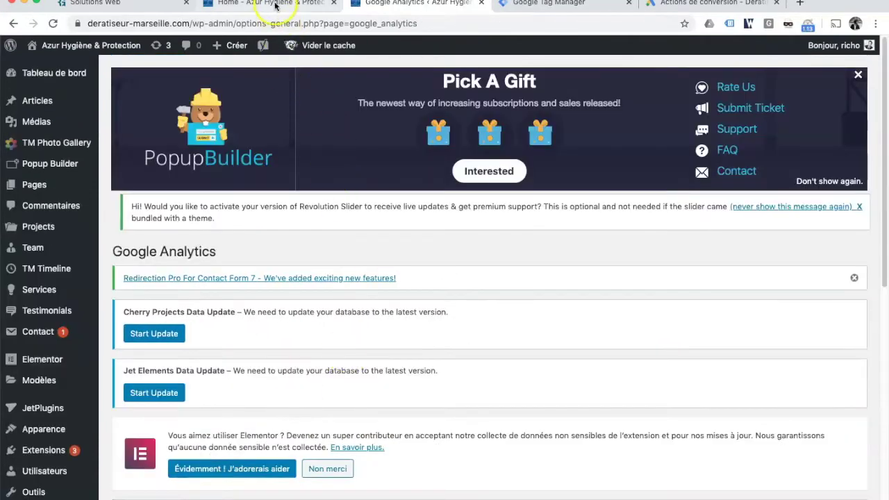
- Reload the site's homepage and recheck its installed tags with Google Tag Assistant
left_click(275, 6)
left_click(53, 23)
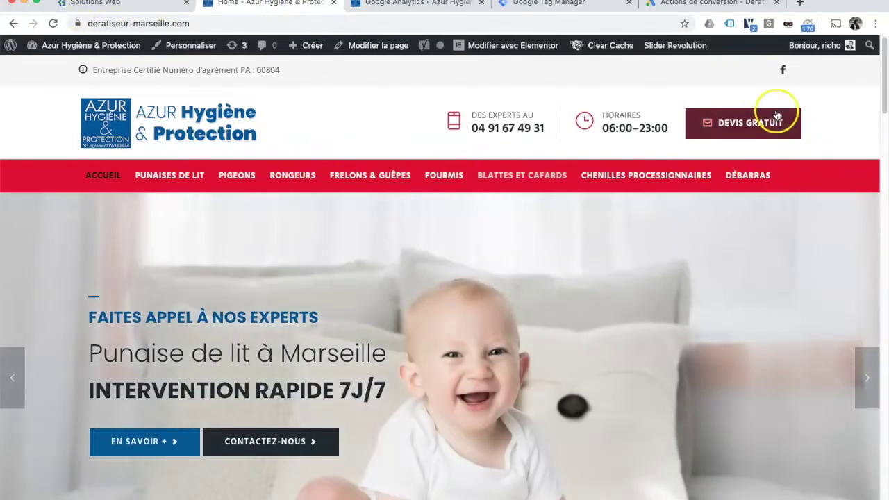
left_click(729, 25)
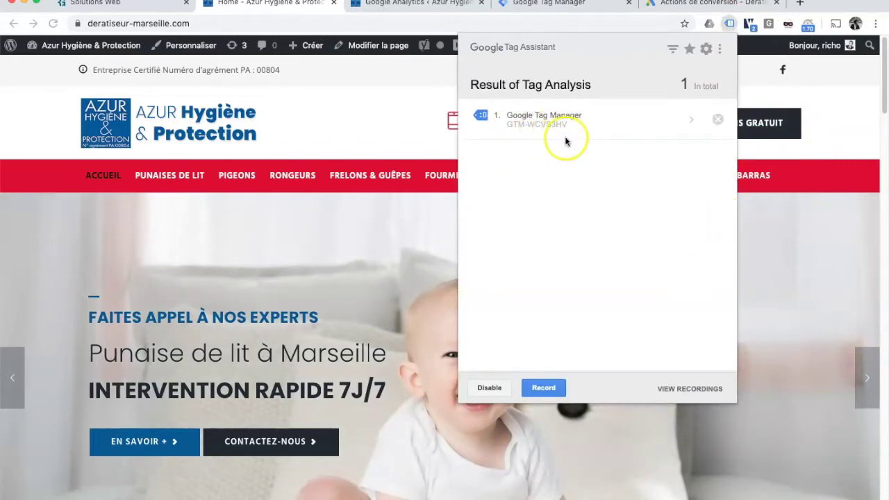
left_click(303, 7)
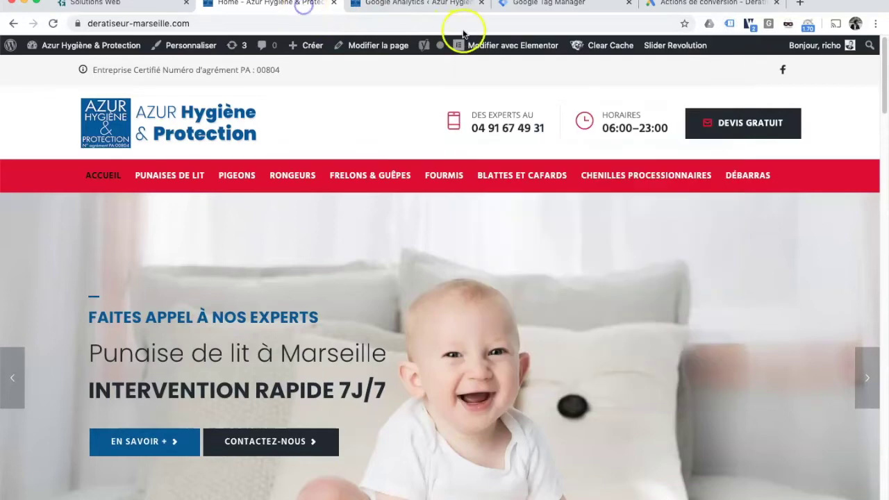
- Switch to Google Tag Manager and create a new tag of type "Suivi des conversions Google Ads", consulting the Conversion Label help
left_click(542, 6)
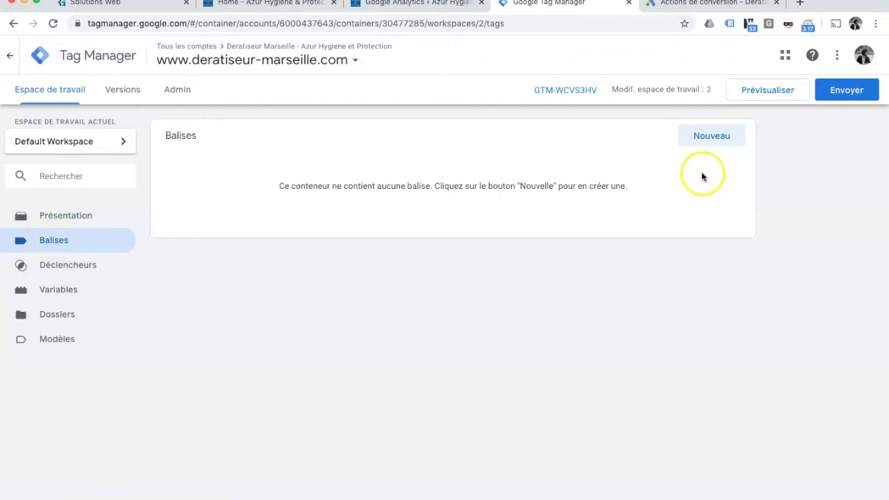
left_click(718, 136)
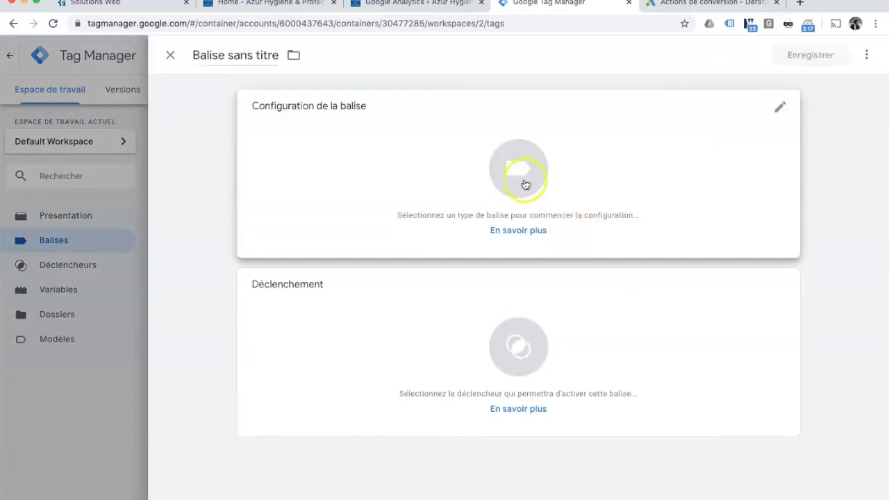
left_click(525, 182)
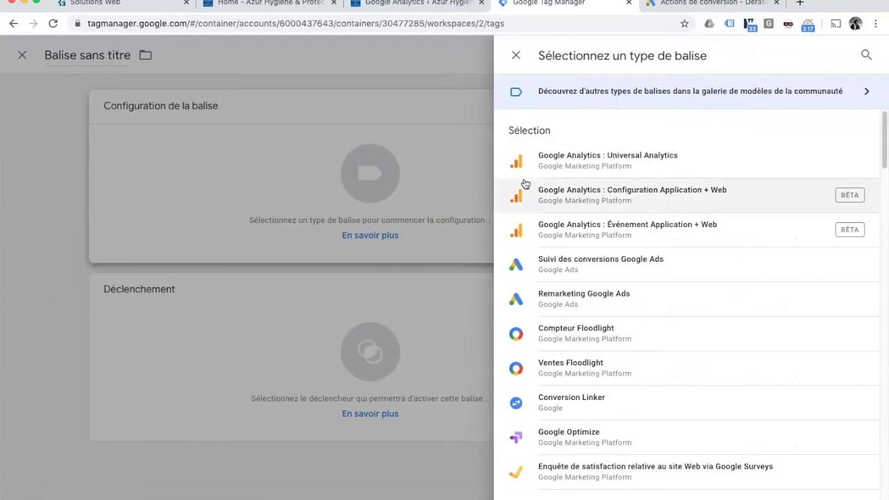
left_click(593, 271)
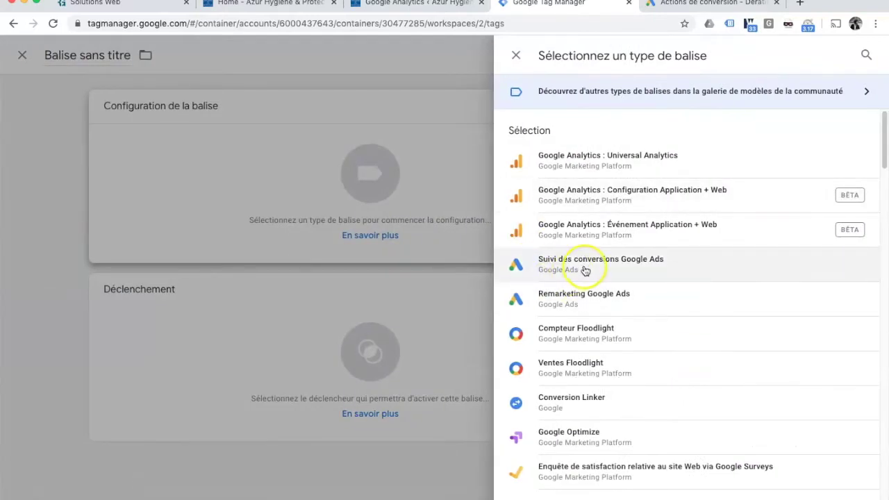
left_click(622, 270)
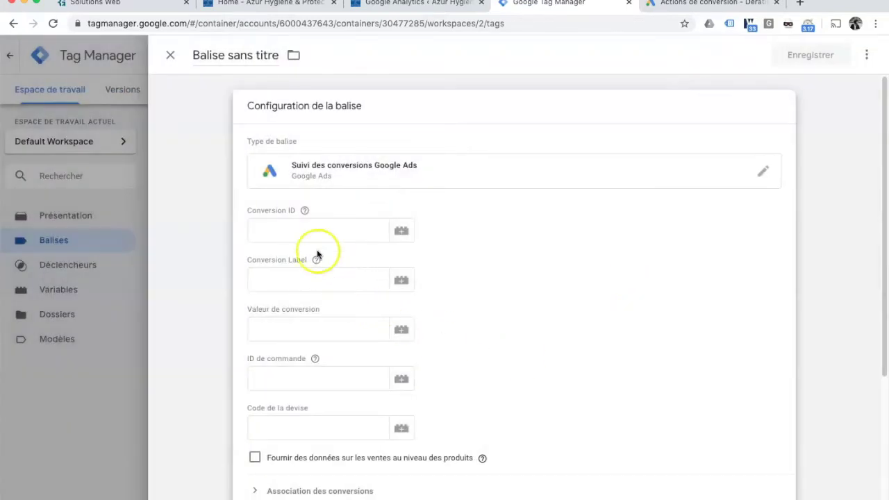
left_click(316, 260)
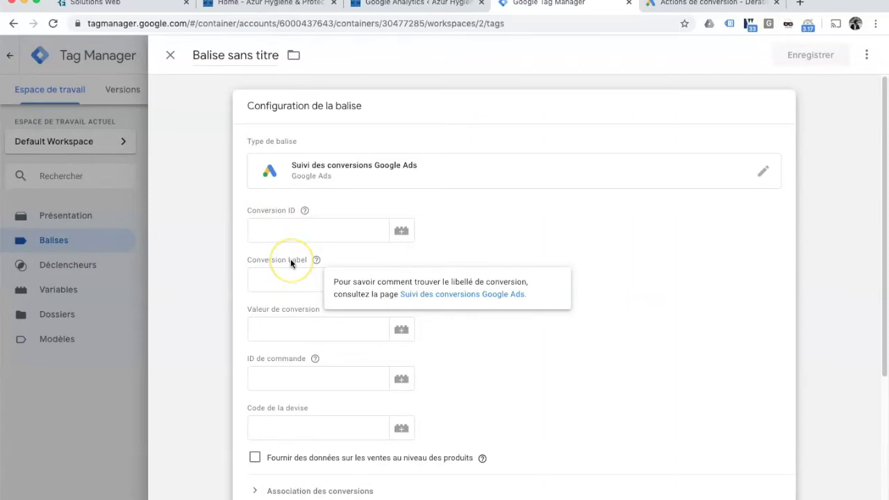
left_click(623, 213)
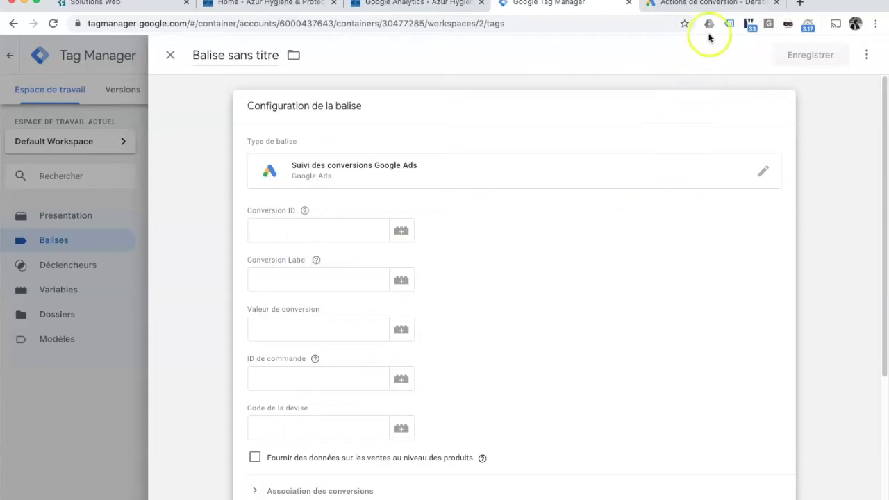
- Switch to Google Ads and show the Google Tag Manager setup instructions for the "Inscription formulaire contact" conversion action
left_click(685, 5)
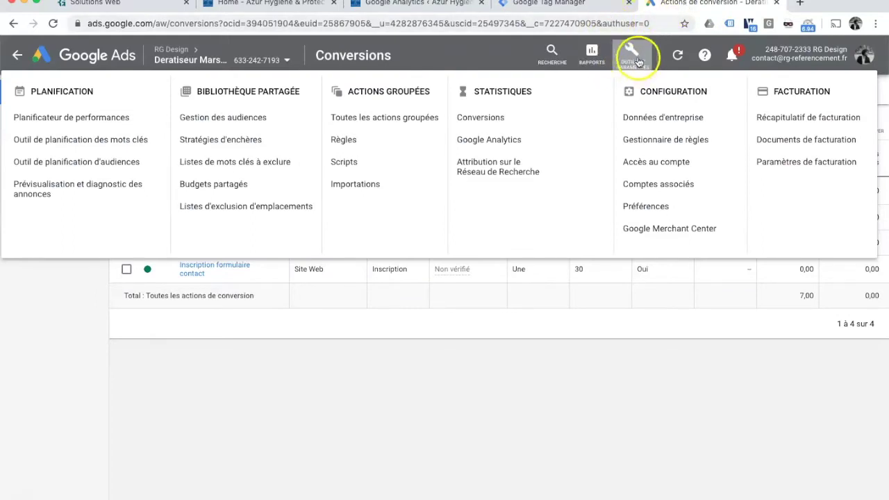
left_click(482, 118)
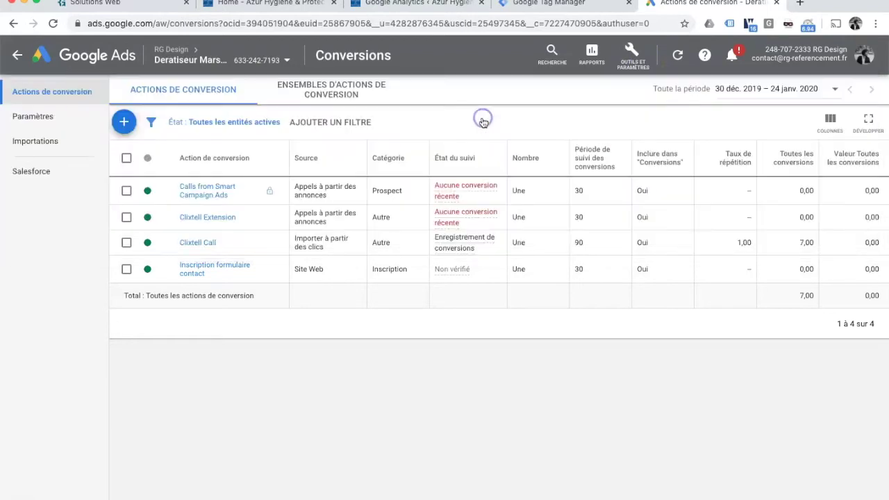
left_click(199, 274)
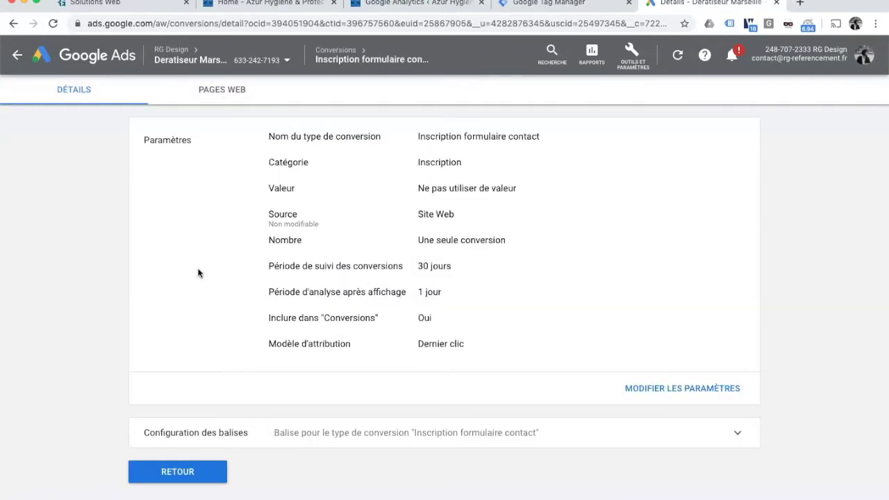
left_click(244, 434)
scroll(531, 406, "down", 2)
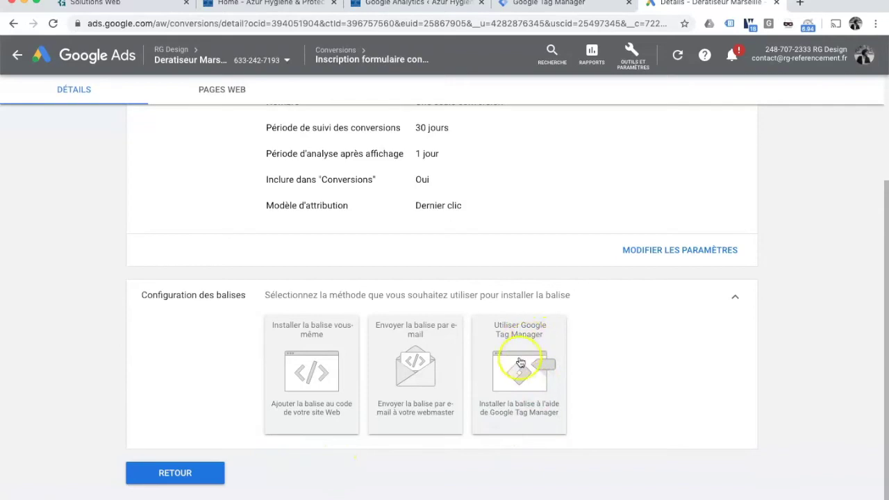
left_click(527, 330)
scroll(529, 315, "down", 2)
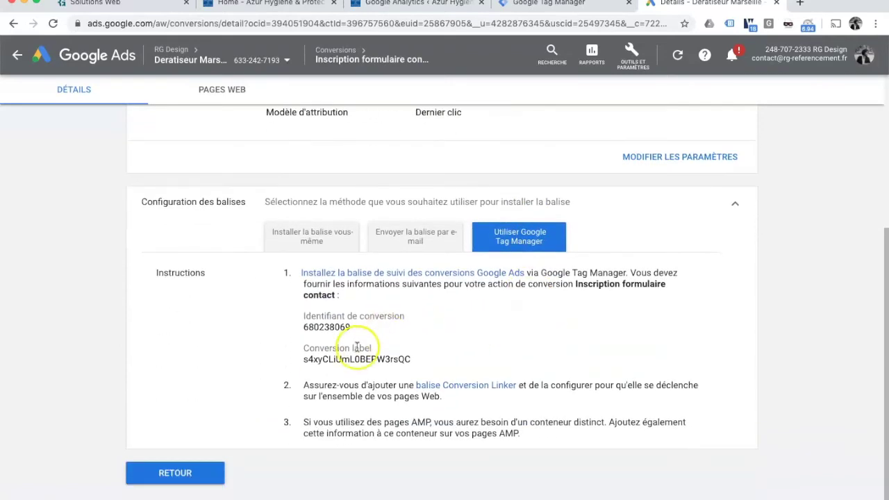
- Copy the conversion identifier from Google Ads into the Conversion ID field of the new Tag Manager tag
left_click_drag(367, 327, 306, 326)
key("ctrl+c")
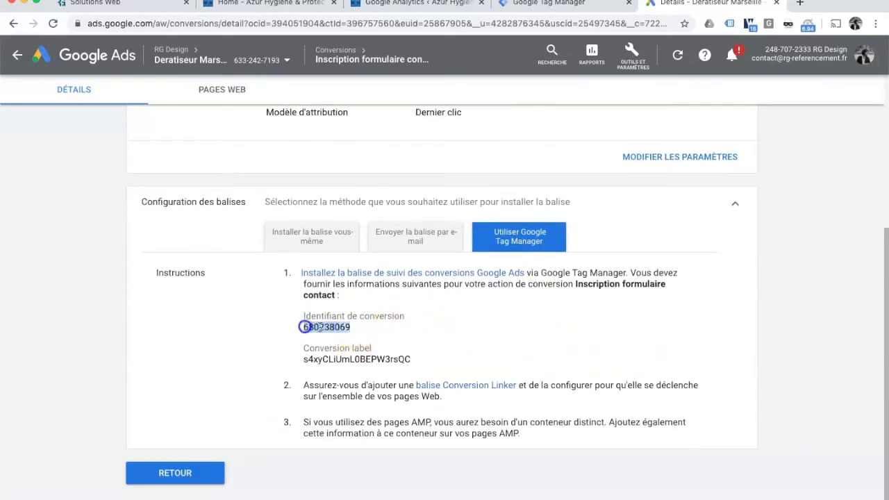
left_click(549, 6)
left_click(333, 229)
key("ctrl+v")
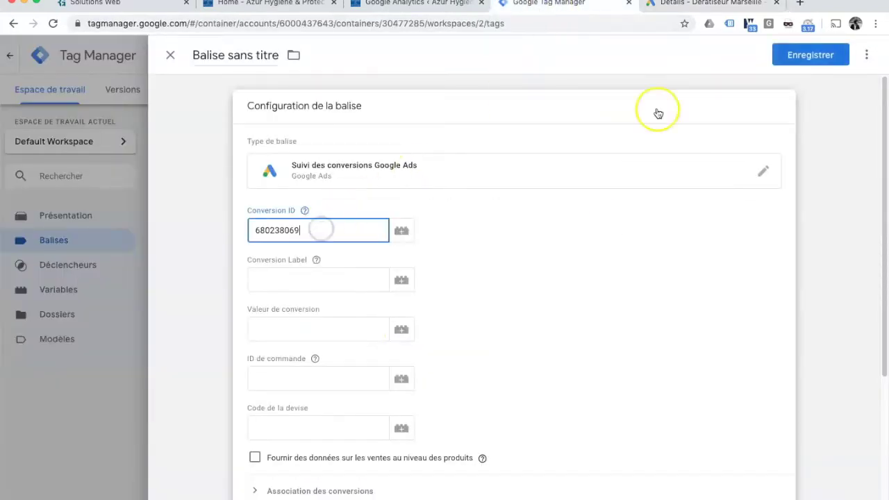
- Copy the conversion label from Google Ads into the Conversion Label field of the Tag Manager tag
left_click(717, 7)
left_click_drag(412, 359, 305, 363)
key("super+c")
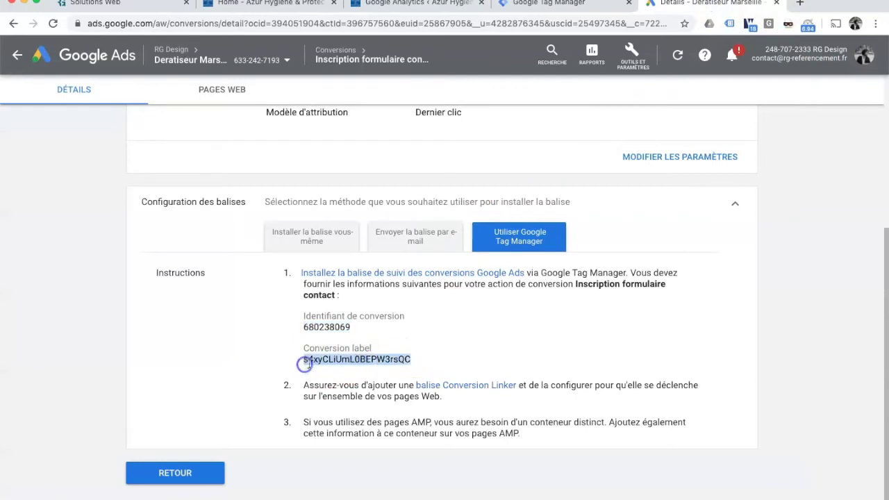
left_click(585, 7)
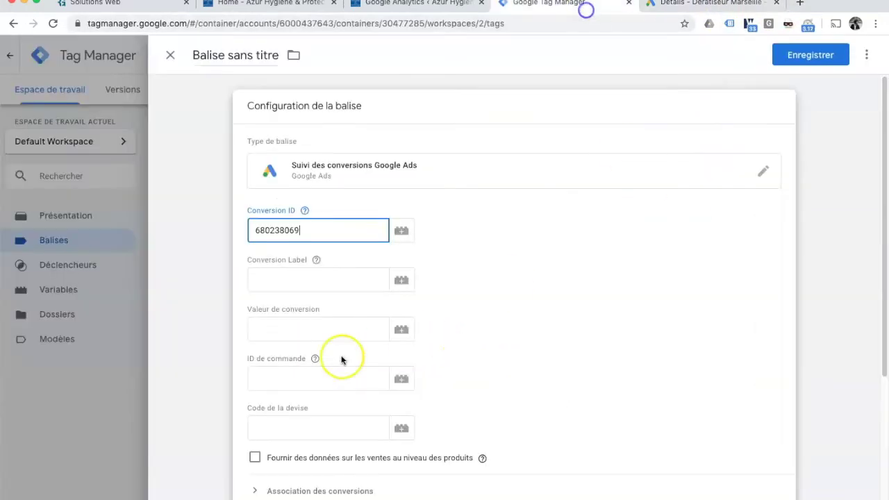
left_click(313, 279)
key("super+v")
left_click(661, 304)
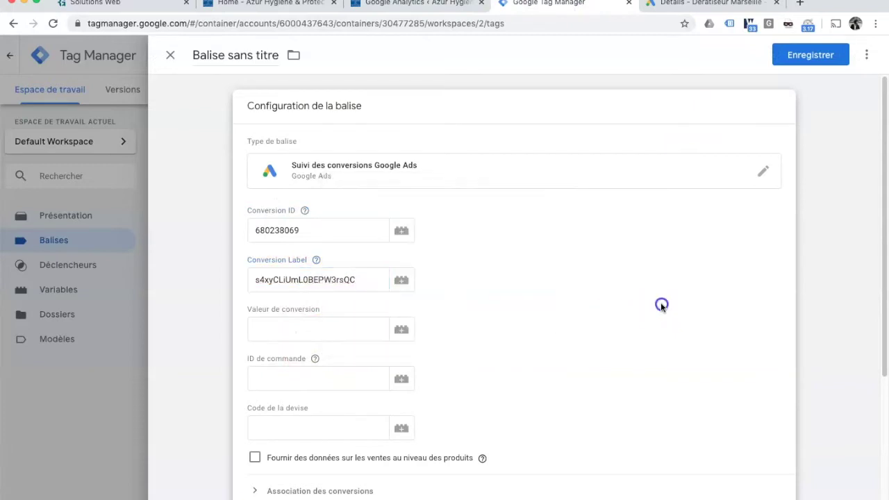
- Open the trigger selection for the "Suivi des conversions Google Ads" tag
scroll(653, 308, "down", 3)
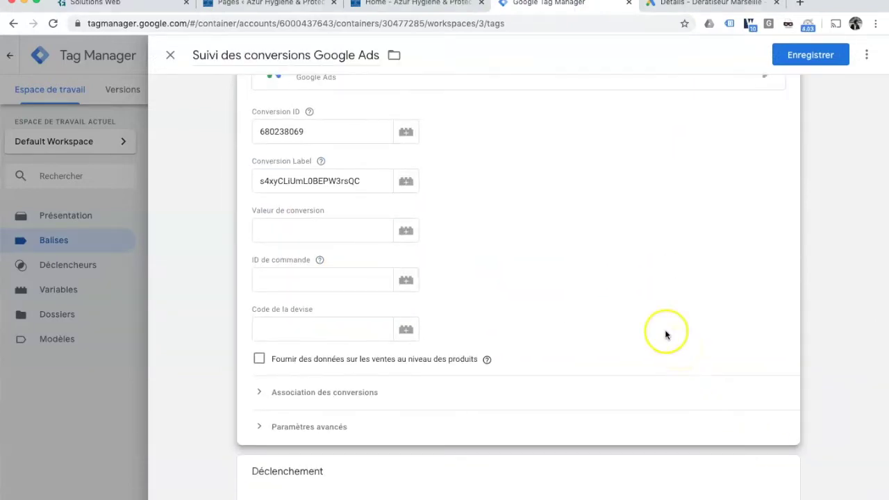
scroll(614, 272, "down", 4)
scroll(620, 302, "down", 1)
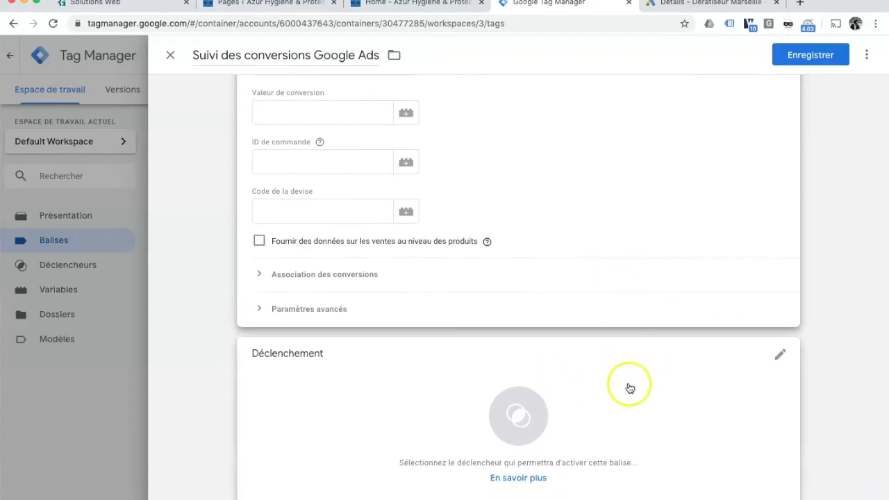
left_click(523, 416)
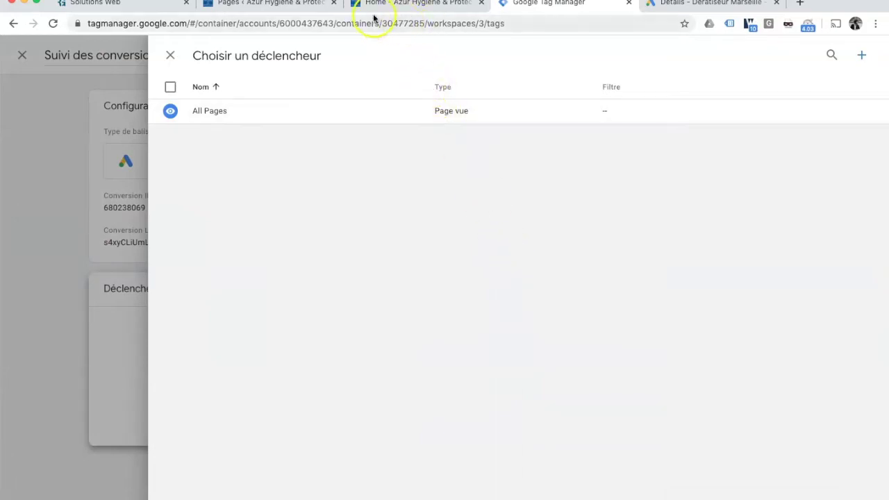
- Switch to the WordPress pages, edit the "Formulaire envoyé" page and select its permalink slug 3459-df for copying
left_click(294, 4)
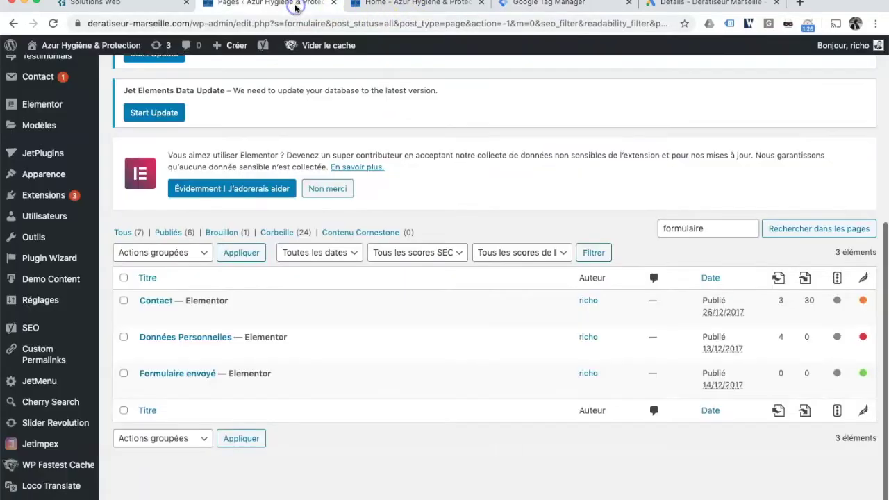
left_click(171, 375)
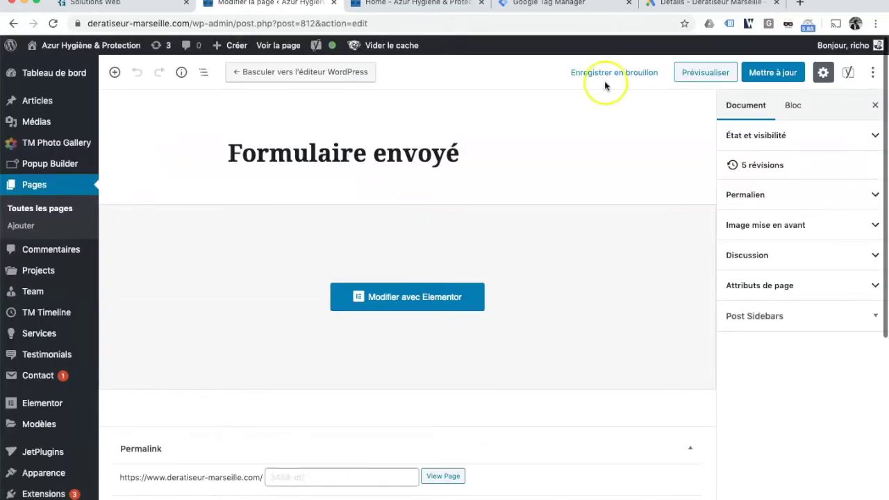
left_click(358, 152)
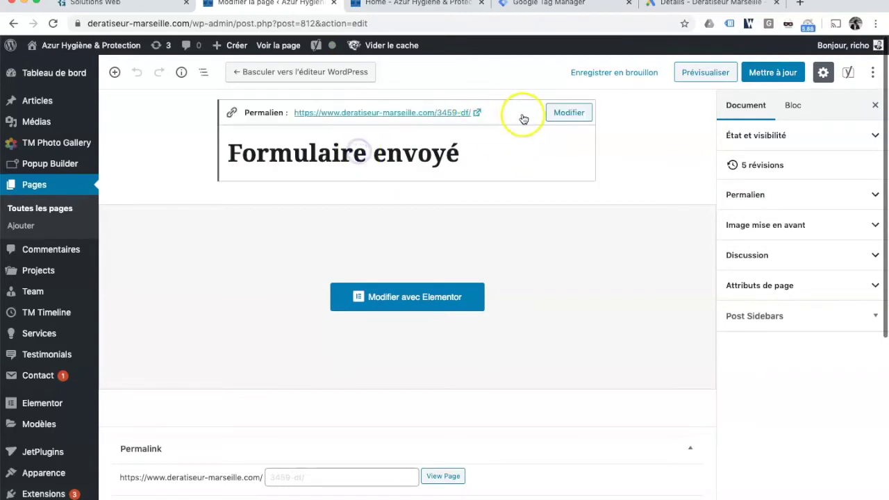
left_click(565, 116)
left_click_drag(489, 113, 426, 111)
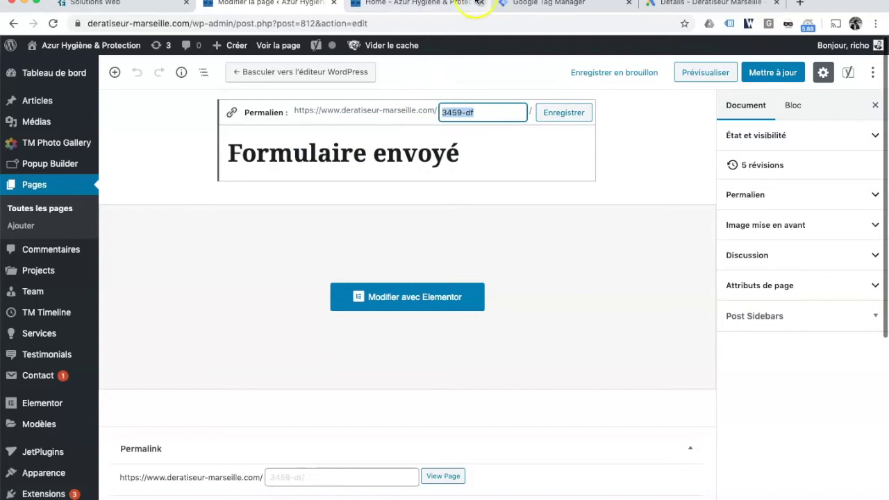
- Return to Tag Manager and create a new "Page vue" trigger that fires only on certain page views
left_click(522, 6)
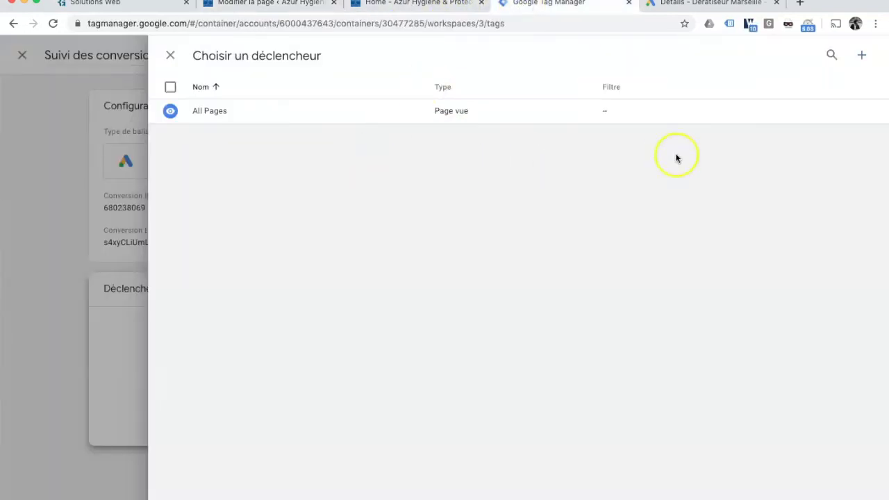
left_click(861, 55)
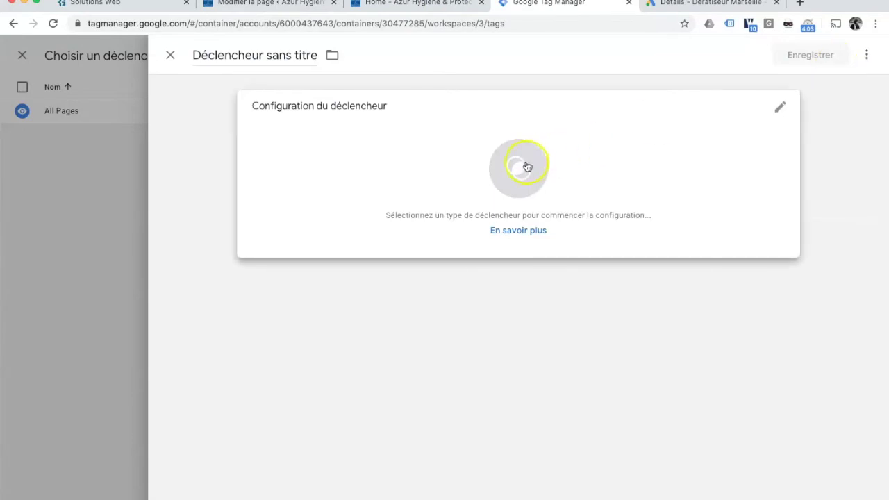
left_click(514, 168)
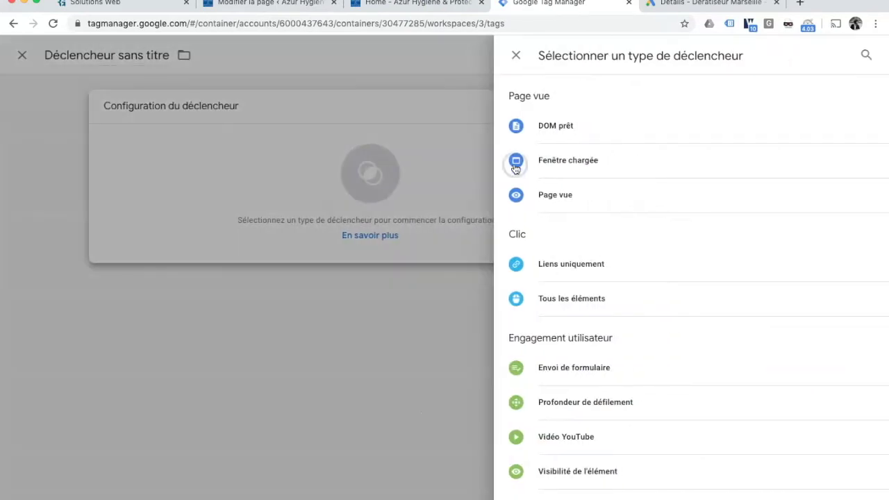
left_click(556, 193)
left_click(440, 230)
- Set the trigger condition to Page URL contains 3459-df
left_click(292, 281)
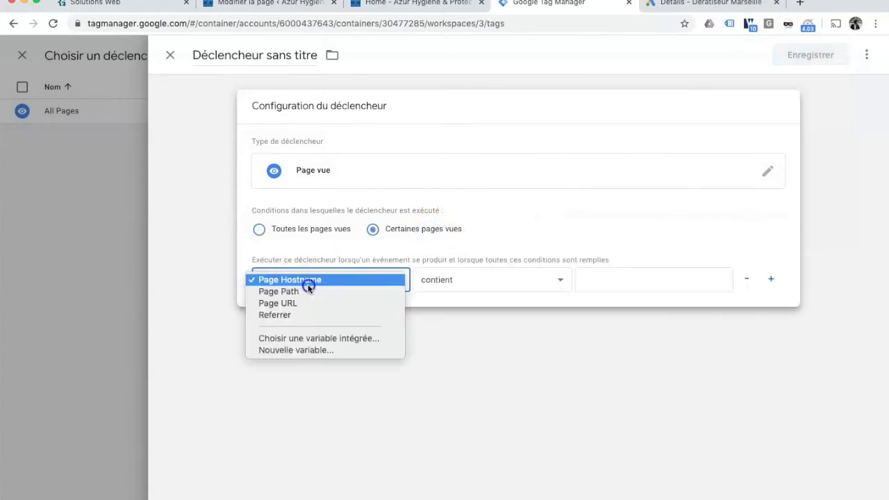
left_click(303, 301)
left_click(616, 286)
type("3459-df")
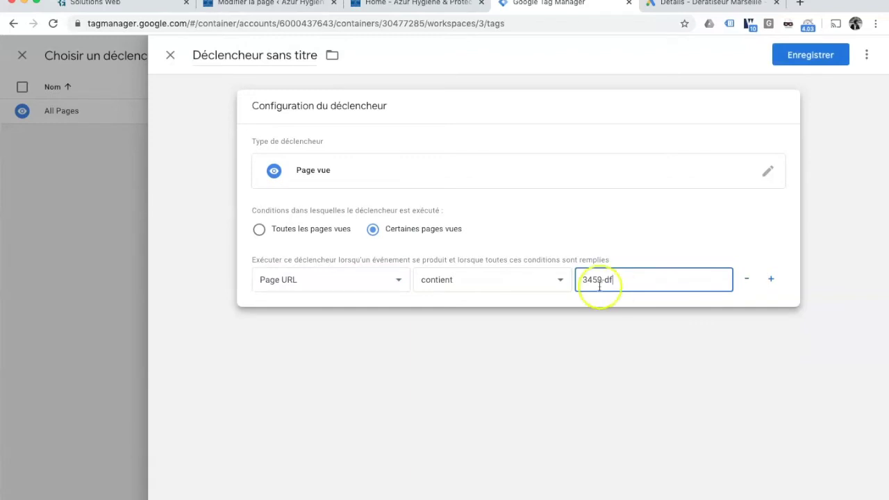
- Name the trigger "Page remerciement" and save it, followed by the "Suivi des conversions Google Ads" tag
left_click(246, 63)
type("Page remerciement")
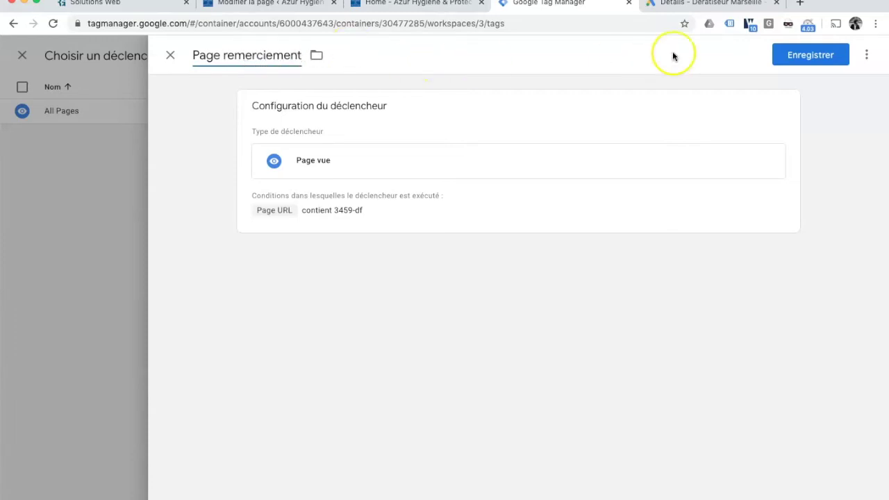
left_click(811, 55)
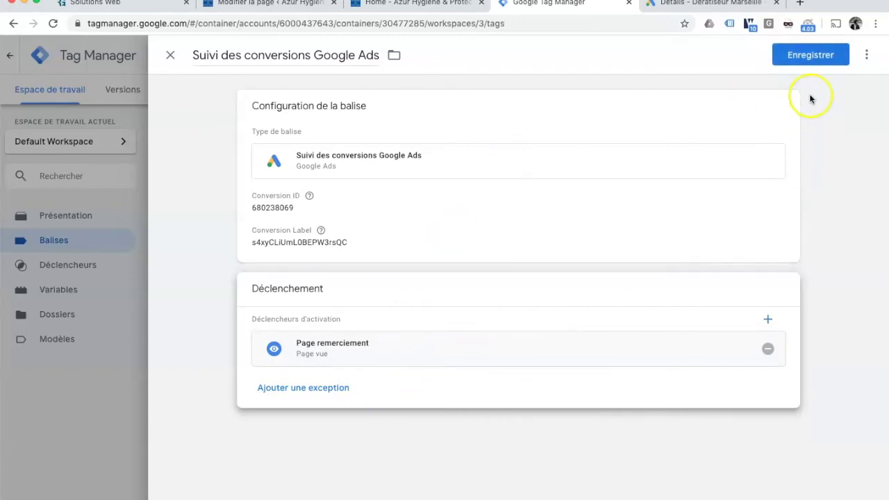
left_click(809, 55)
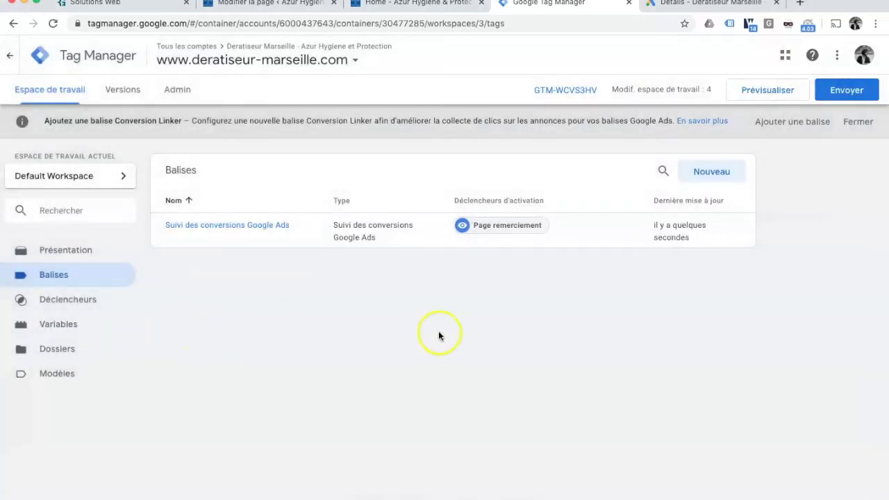
- Create a new tag and find its type with the search term "link", choosing Conversion Linker
left_click(711, 172)
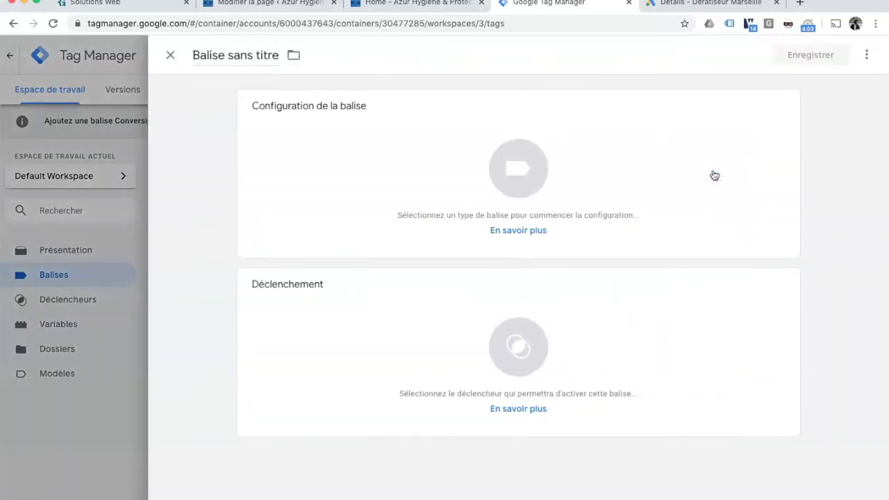
left_click(511, 168)
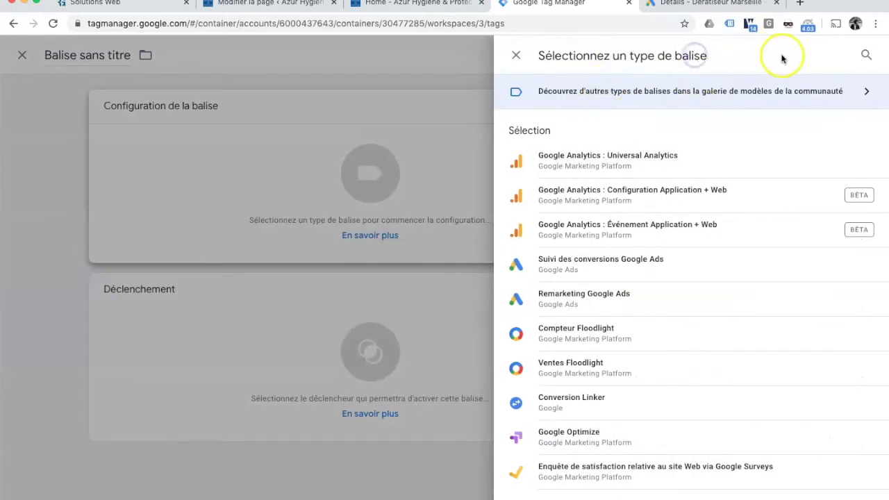
left_click(863, 55)
type("link")
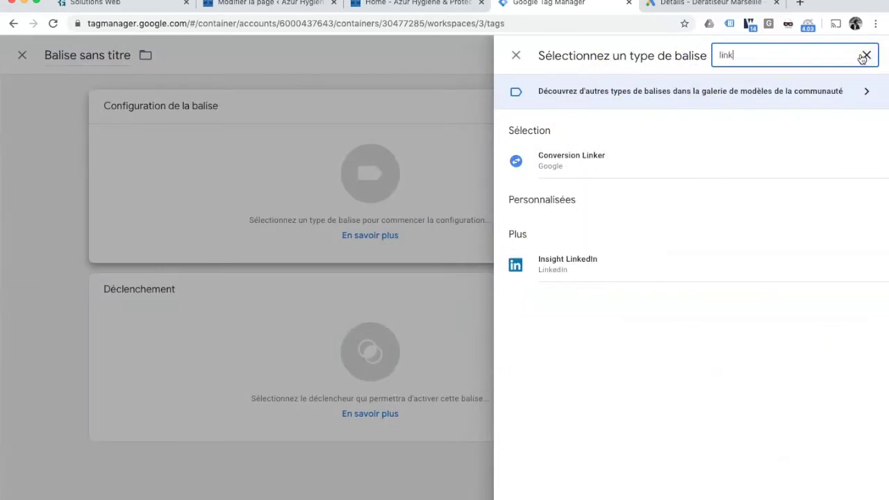
left_click(574, 158)
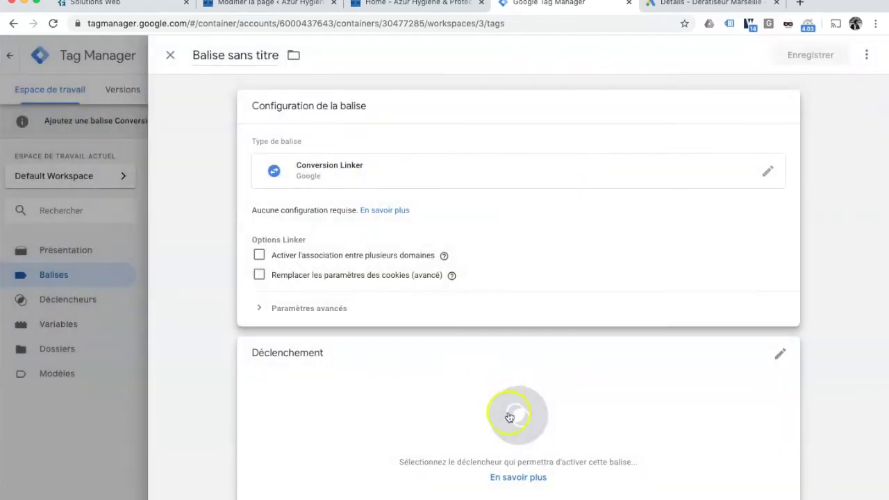
- Assign the "Page remerciement" trigger to the new tag and save it under the name "Conversion Linker"
left_click(509, 416)
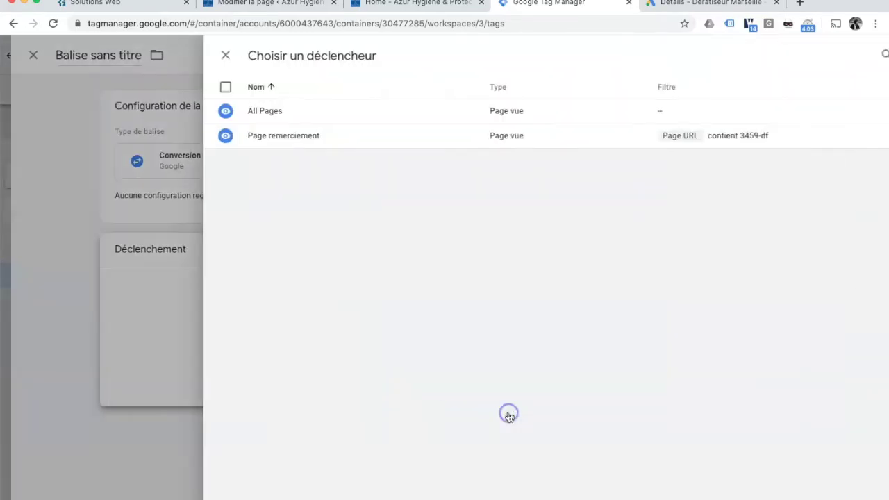
left_click(232, 137)
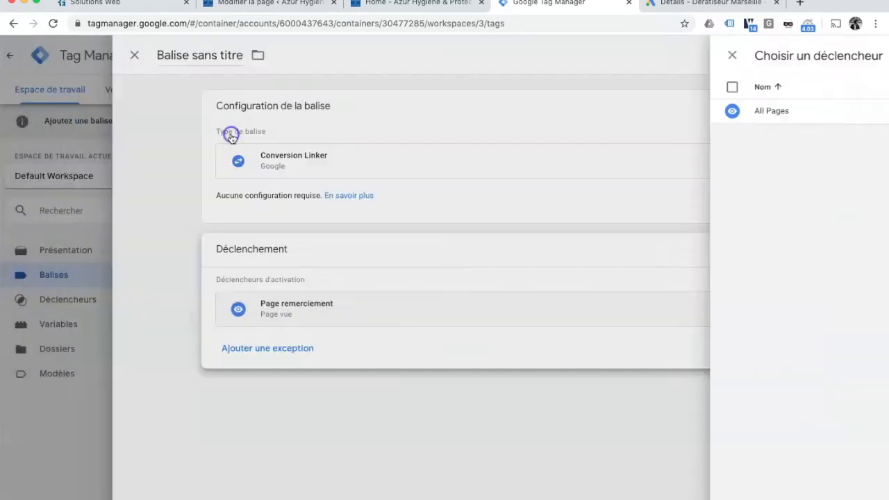
left_click(805, 59)
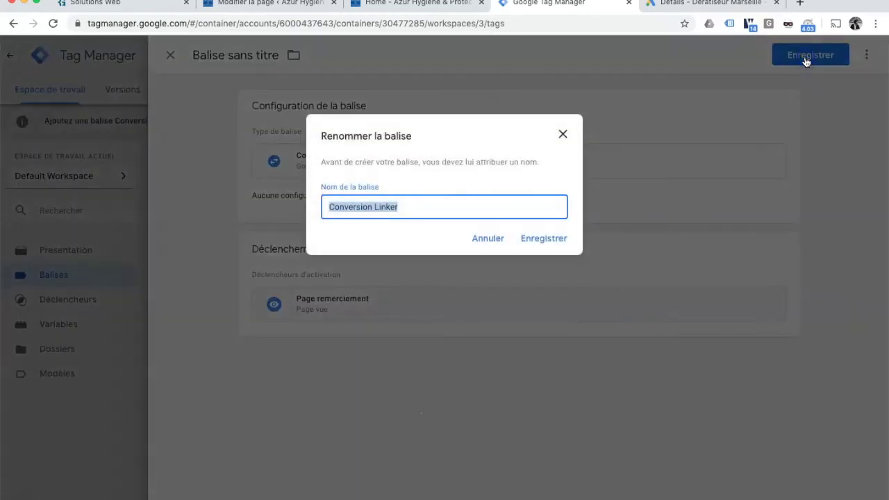
left_click(533, 235)
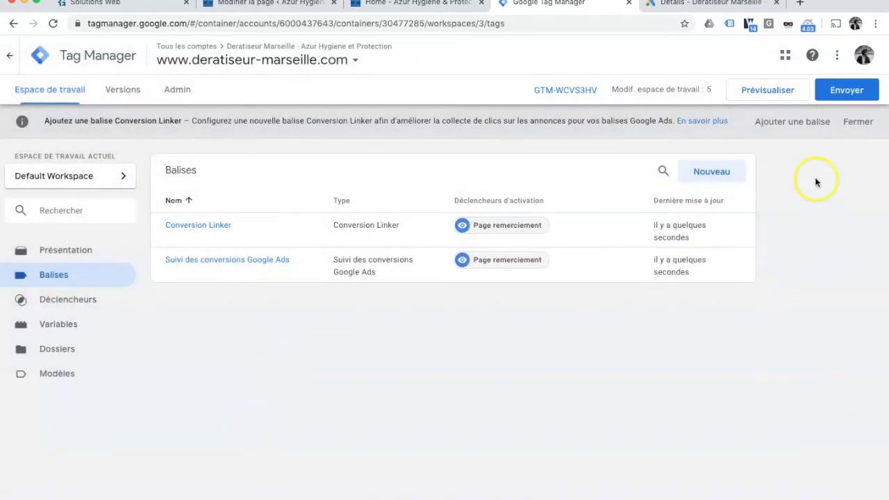
- Submit the workspace changes with the version description "Tracking Ads" and start publishing to the Live environment
left_click(845, 90)
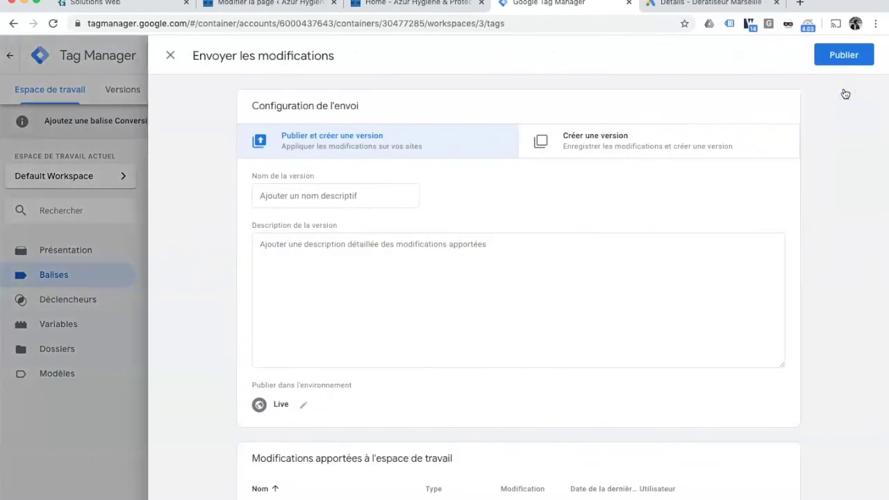
left_click(365, 358)
type("Tracking Ads")
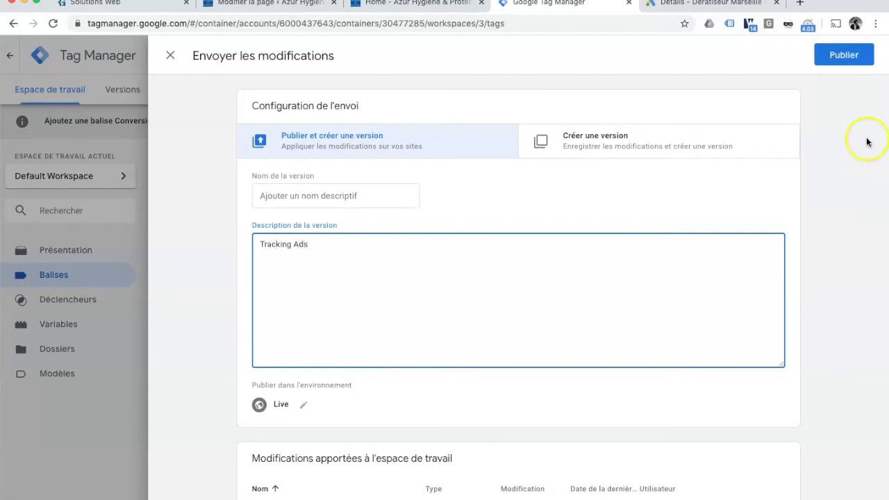
left_click(844, 55)
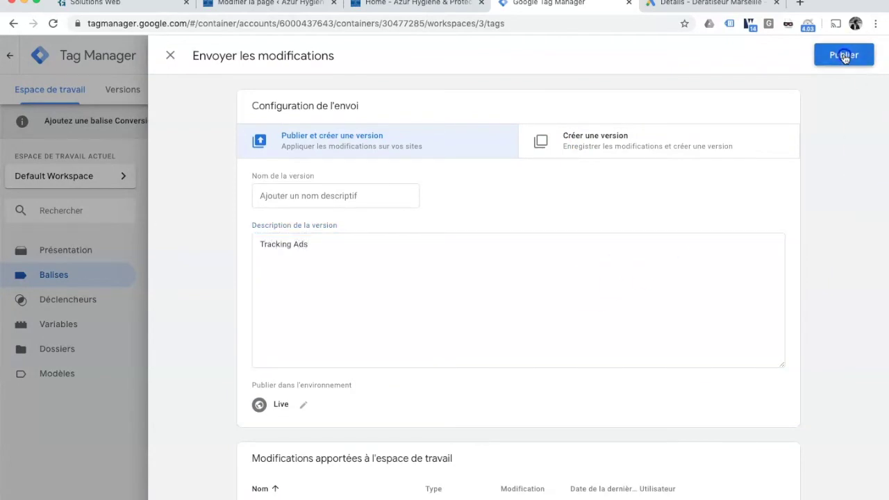
- Copy the description "Tracking Ads" into the version name and complete the publication
triple_click(370, 293)
key("ctrl+c")
left_click(357, 235)
key("ctrl+v")
left_click(604, 415)
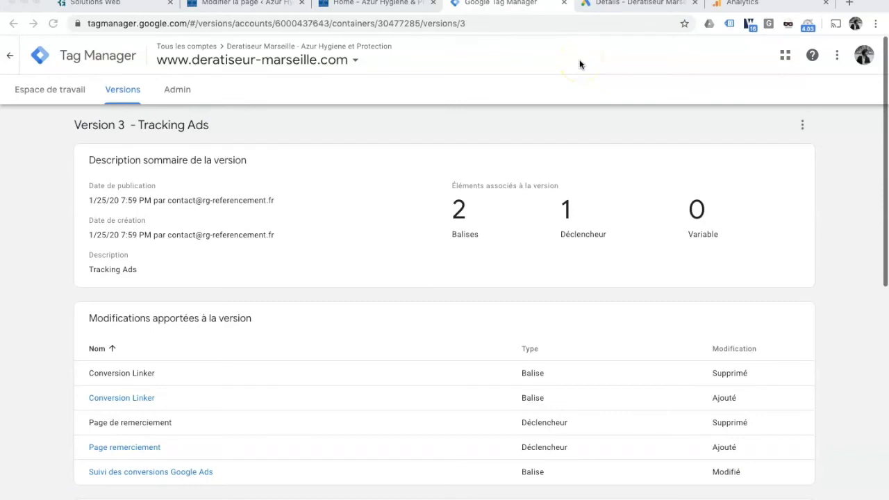
- Switch to the site's "Formulaire envoyé" page and examine its tags with Google Tag Assistant
left_click(257, 5)
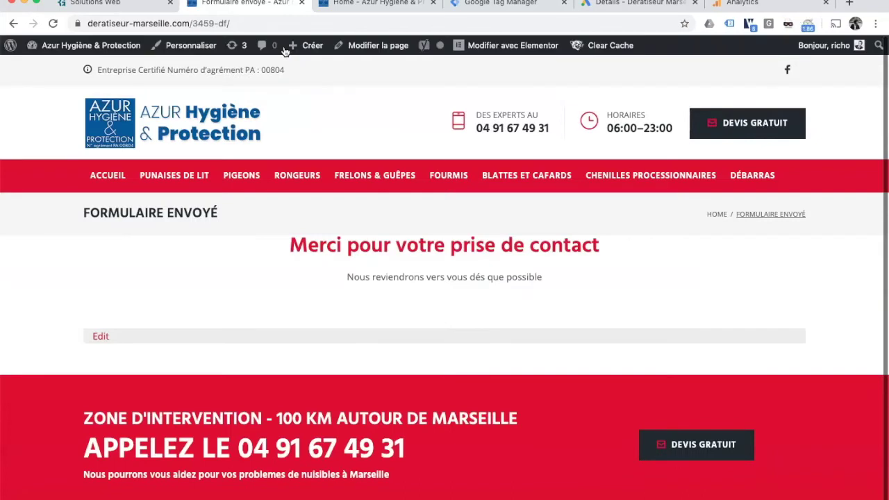
left_click(729, 25)
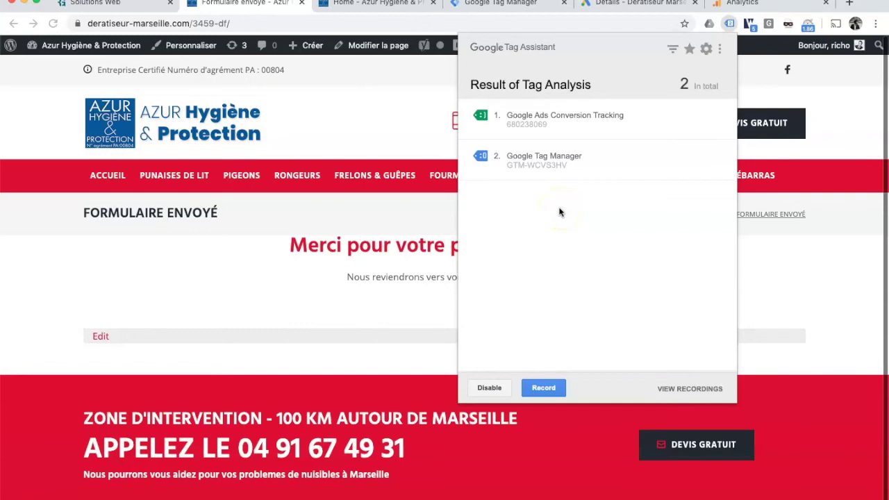
- Return to Tag Manager and create a new tag of type "Google Analytics : Universal Analytics"
left_click(354, 4)
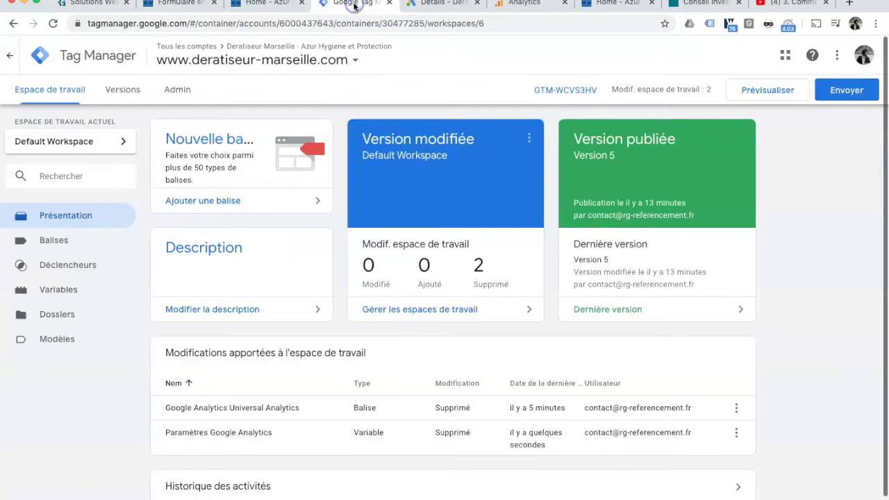
left_click(61, 243)
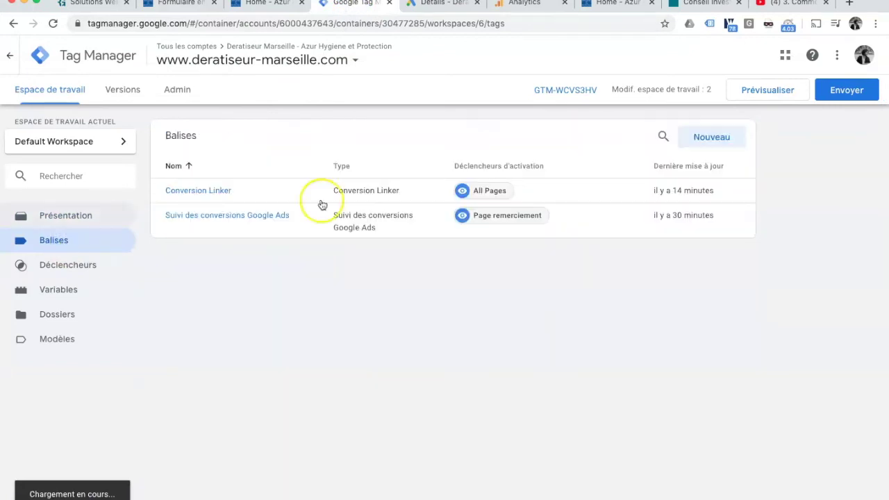
left_click(713, 139)
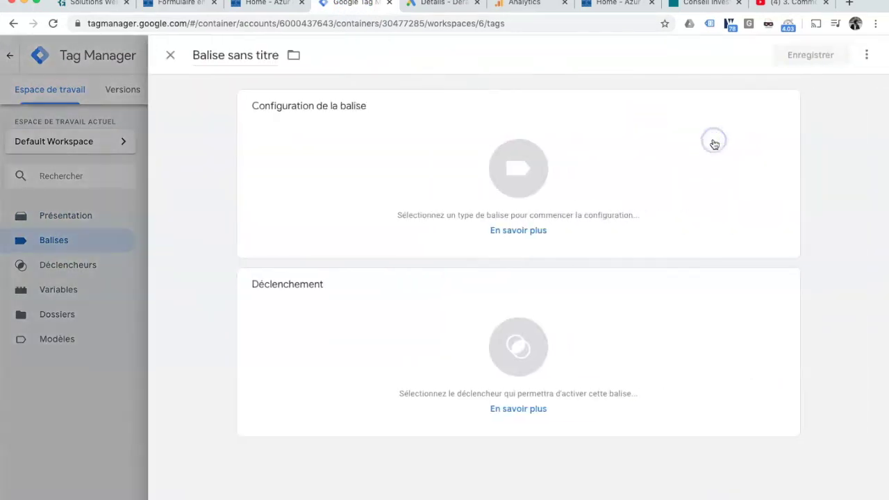
left_click(523, 172)
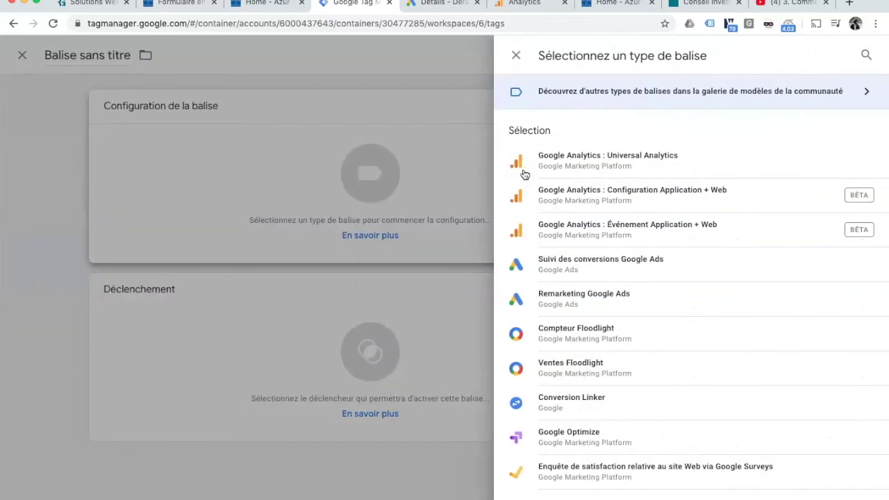
left_click(633, 163)
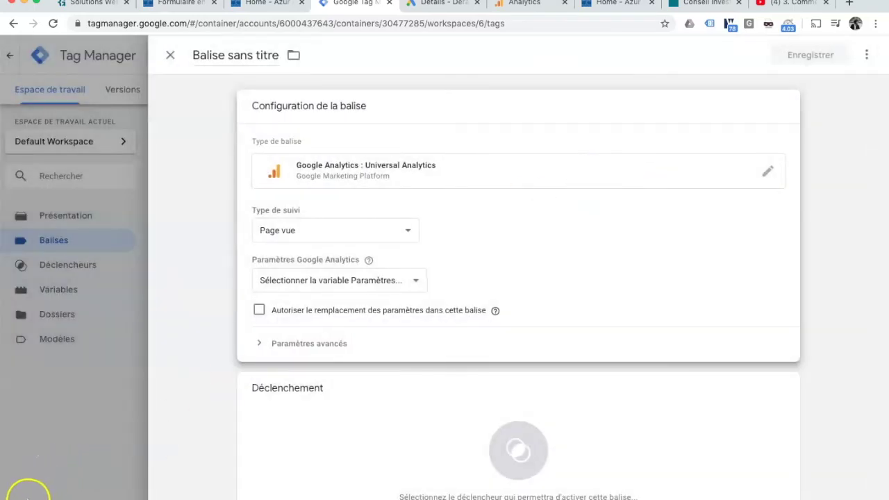
- Start a new Google Analytics settings variable for the tag and prepare its tracking ID field for entry
left_click(377, 280)
left_click(359, 304)
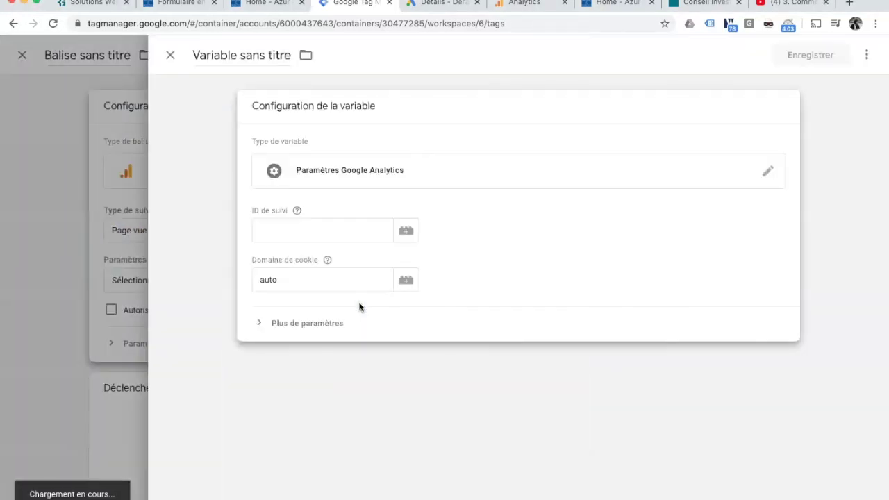
left_click(278, 234)
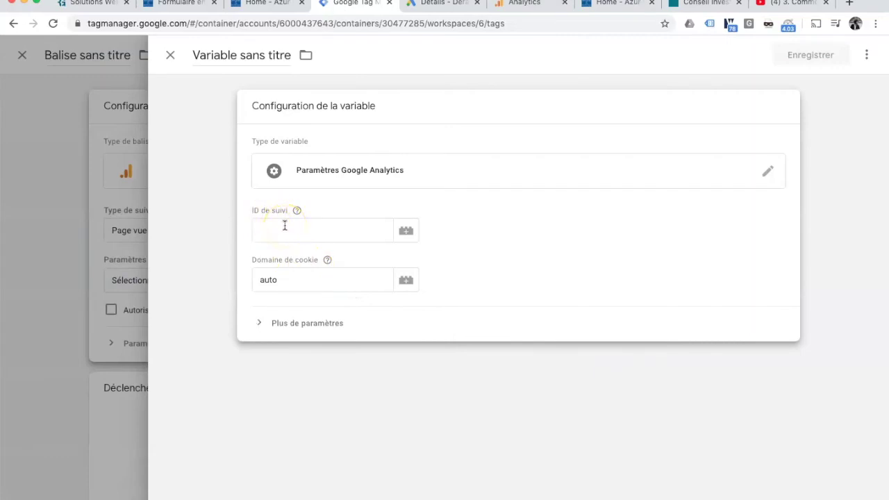
- Switch to Google Analytics, open the tracking code page of the deratiseur-marseille.com property and copy its tracking ID
left_click(522, 4)
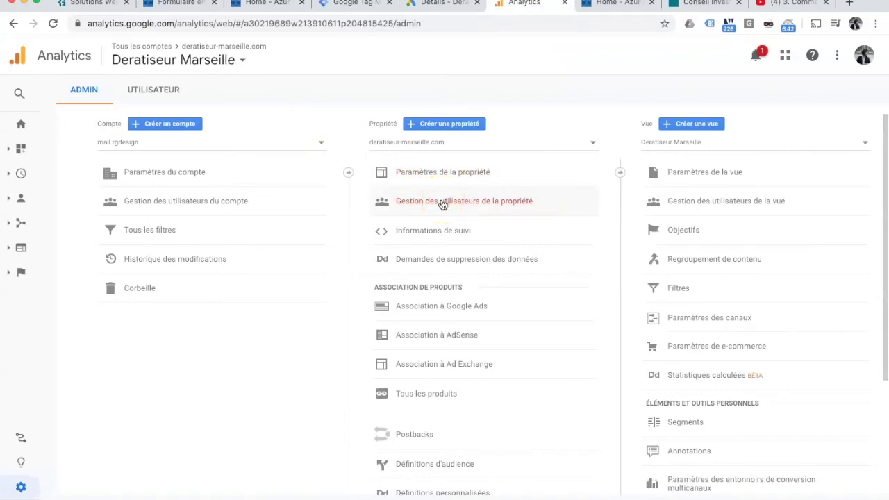
left_click(433, 232)
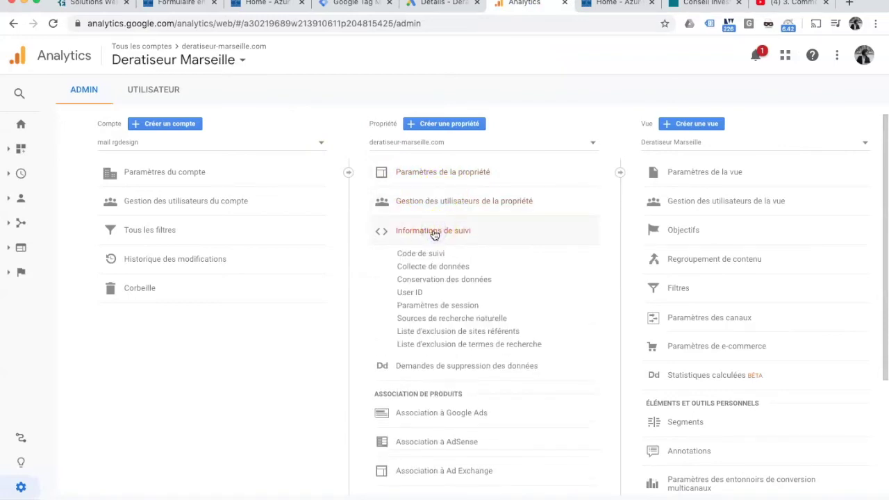
left_click(420, 253)
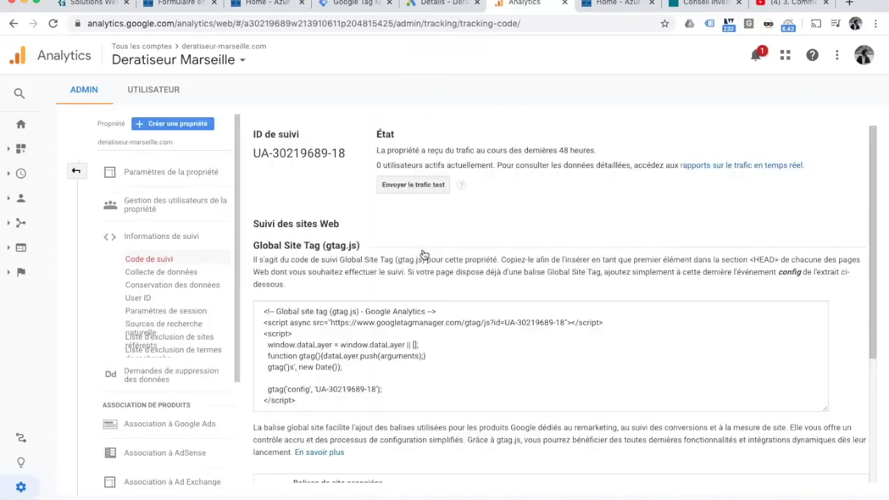
left_click_drag(345, 153, 251, 154)
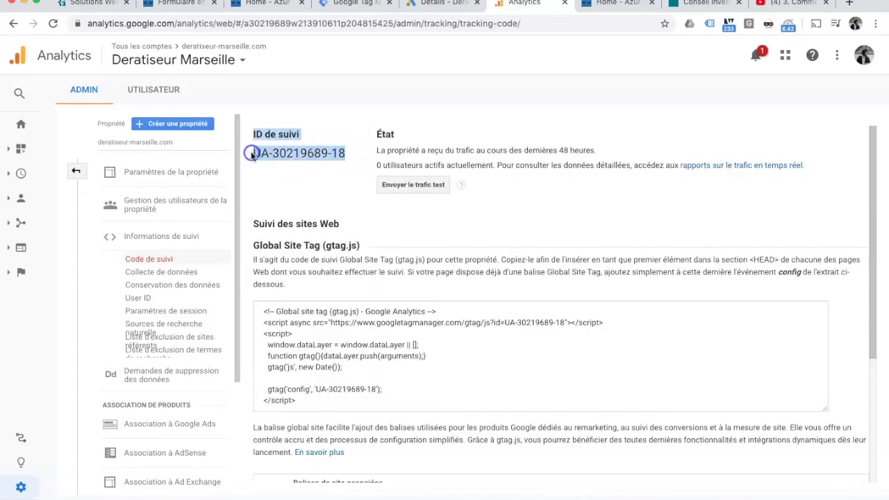
left_click(298, 152)
left_click_drag(345, 152, 254, 153)
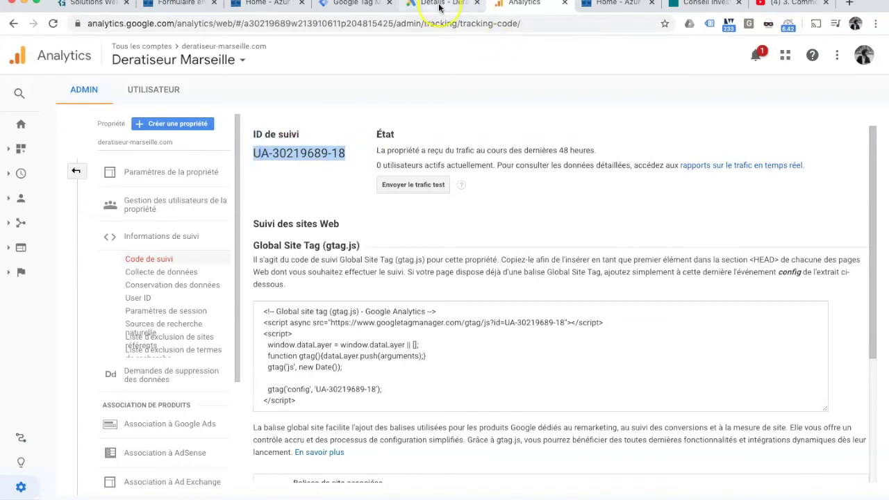
- Return to Tag Manager, enter the copied tracking ID in the settings variable and save it as "UA Google Analytics"
left_click(350, 4)
left_click(281, 230)
key("super+v")
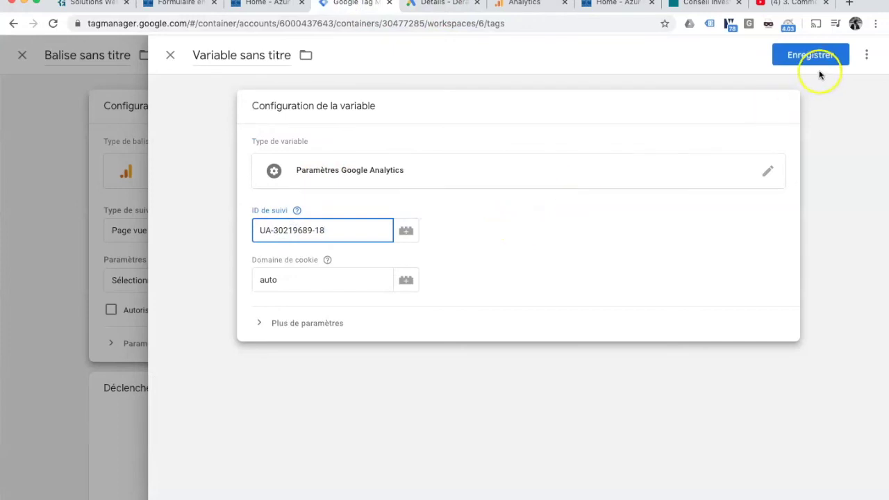
left_click(258, 55)
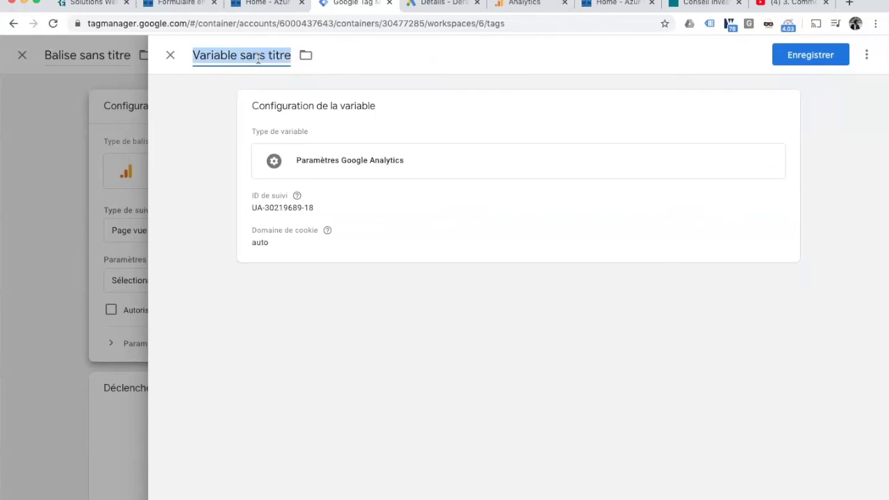
type("UA Google Analytics")
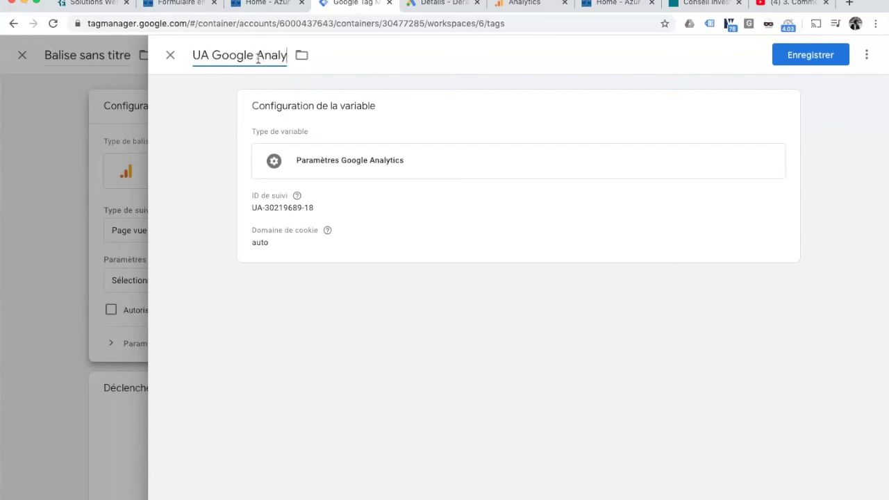
left_click(814, 55)
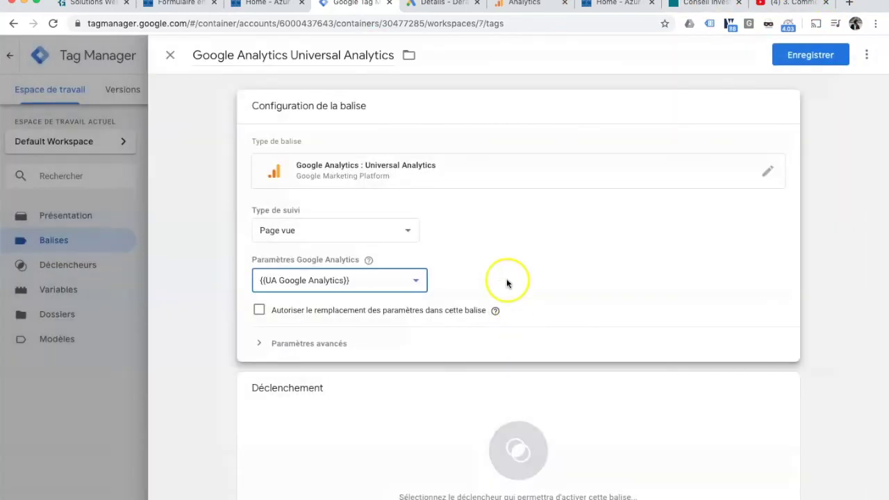
- Assign the "All Pages" trigger to the Google Analytics Universal Analytics tag and save the tag
scroll(486, 295, "down", 1)
left_click(519, 415)
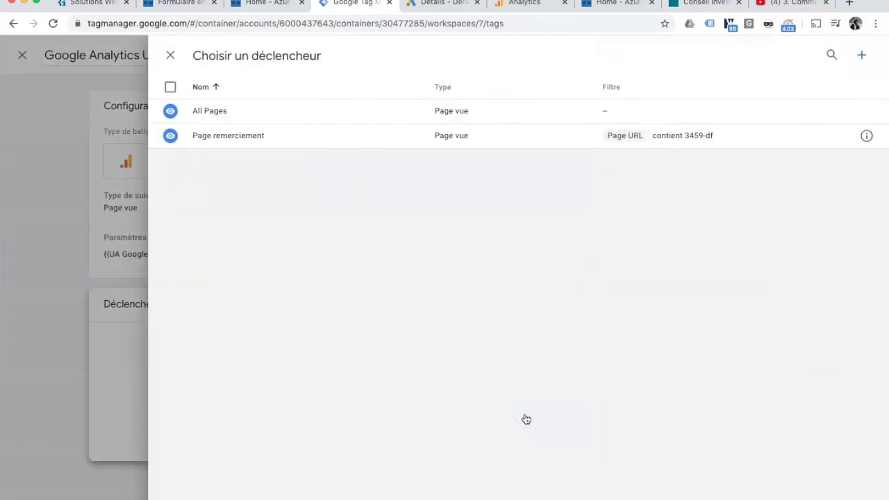
left_click(206, 117)
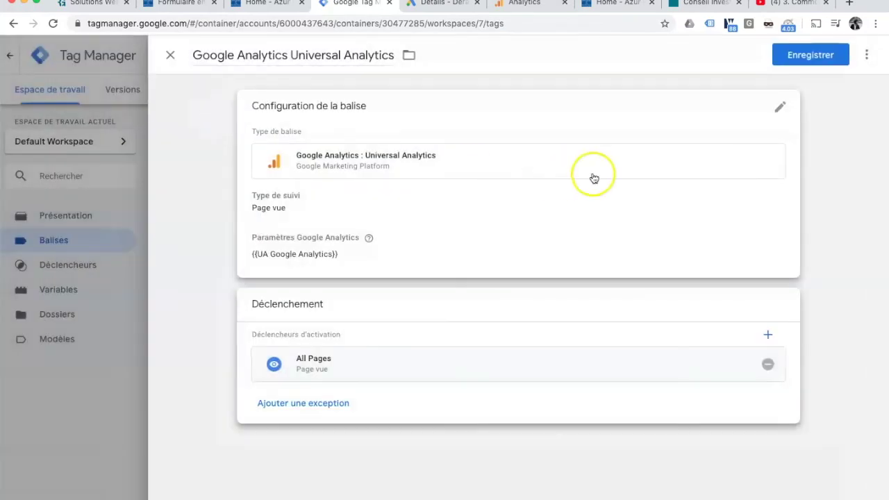
left_click(814, 63)
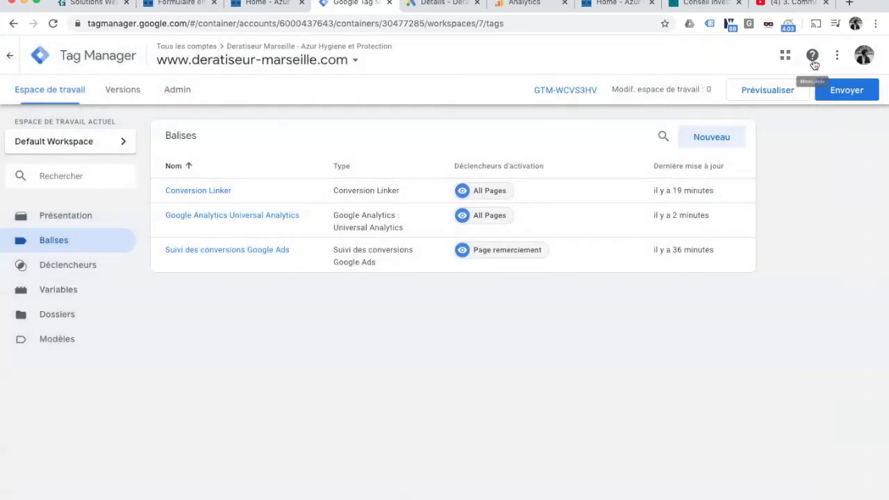
- Publish the workspace to Live as a new version with both name and description set to "Google Analytics"
left_click(770, 119)
left_click(848, 92)
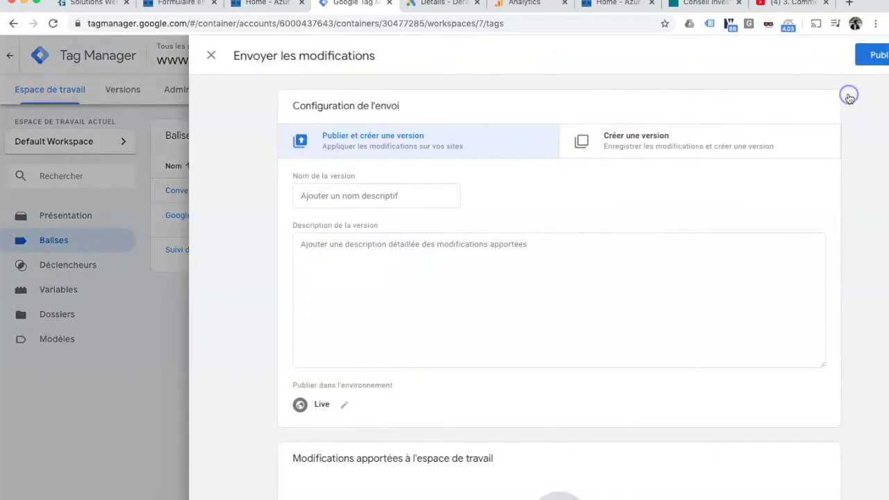
left_click(402, 310)
type("Google Analytics")
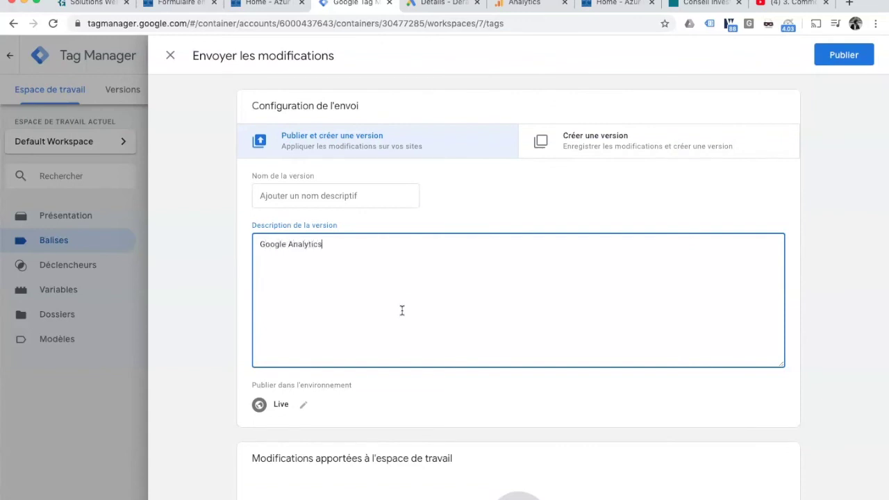
key("ctrl+a")
key("ctrl+c")
left_click(350, 197)
key("ctrl+v")
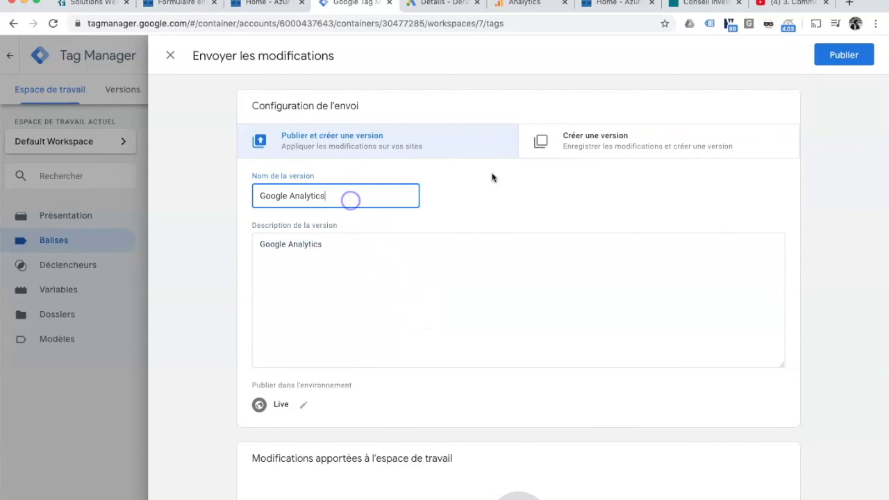
left_click(847, 55)
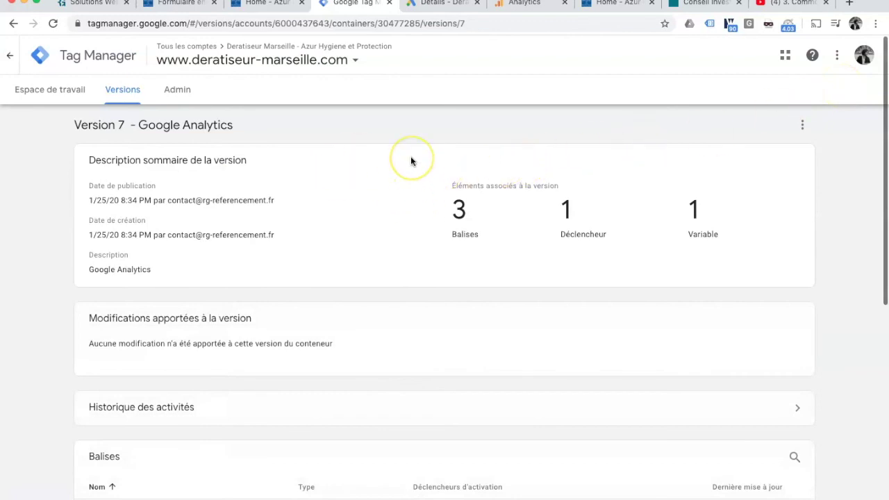
- Examine the tags on the site's home page and on the reloaded "Formulaire envoyé" page with Google Tag Assistant
left_click(257, 8)
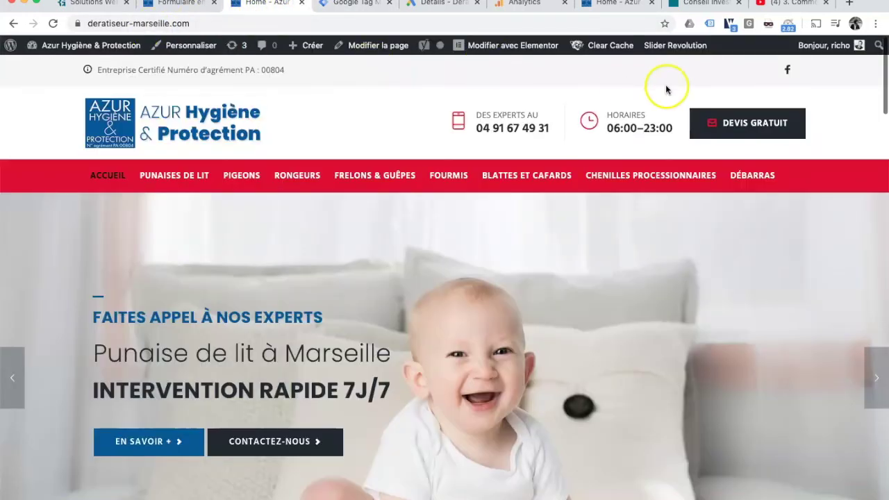
left_click(710, 25)
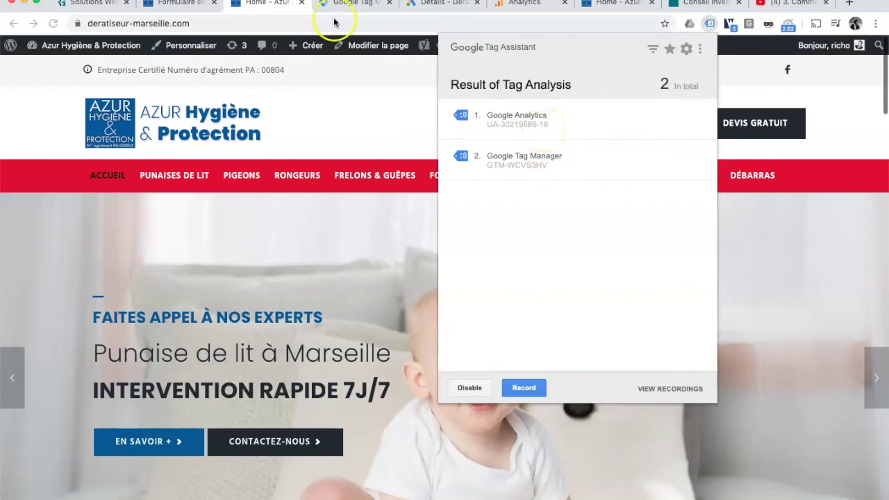
left_click(186, 4)
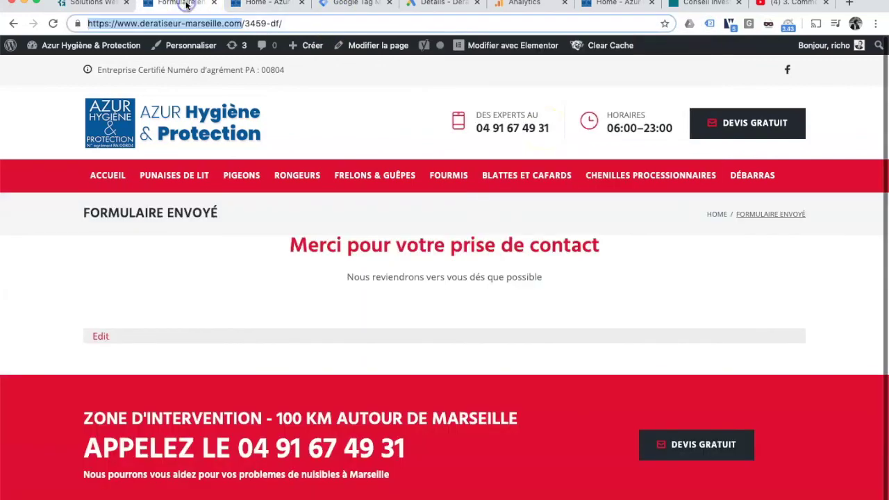
left_click(53, 23)
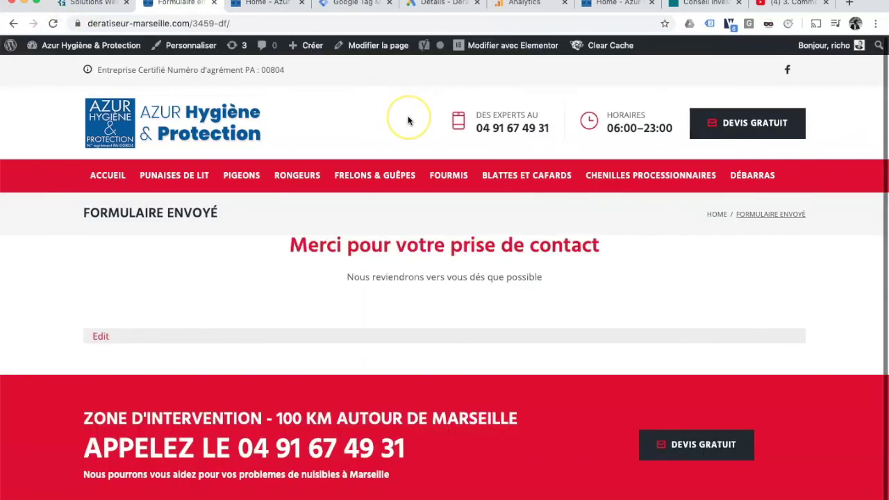
left_click(709, 24)
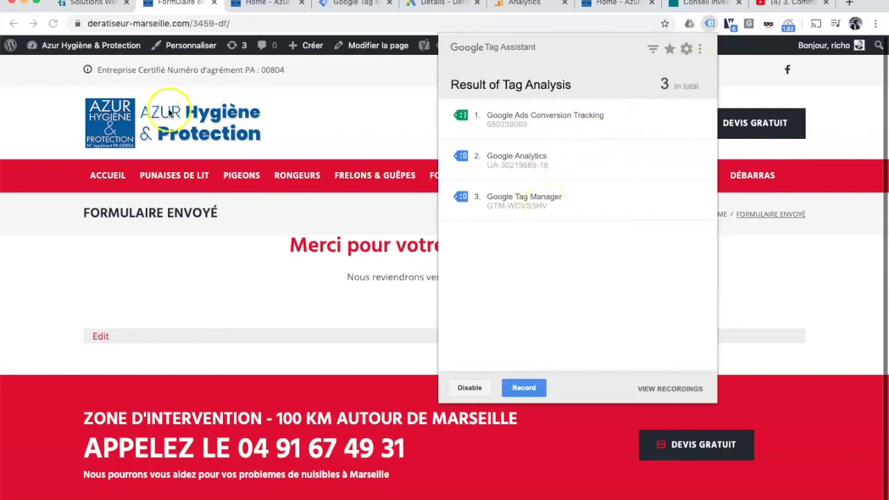
left_click(100, 7)
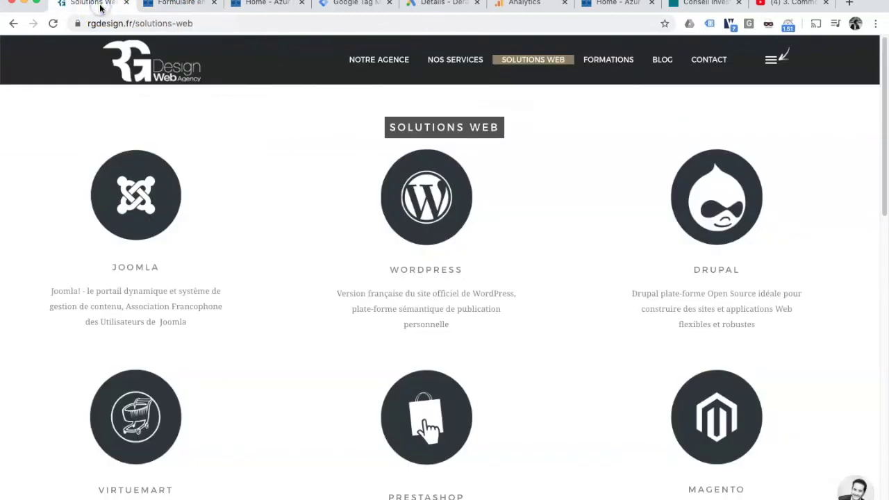